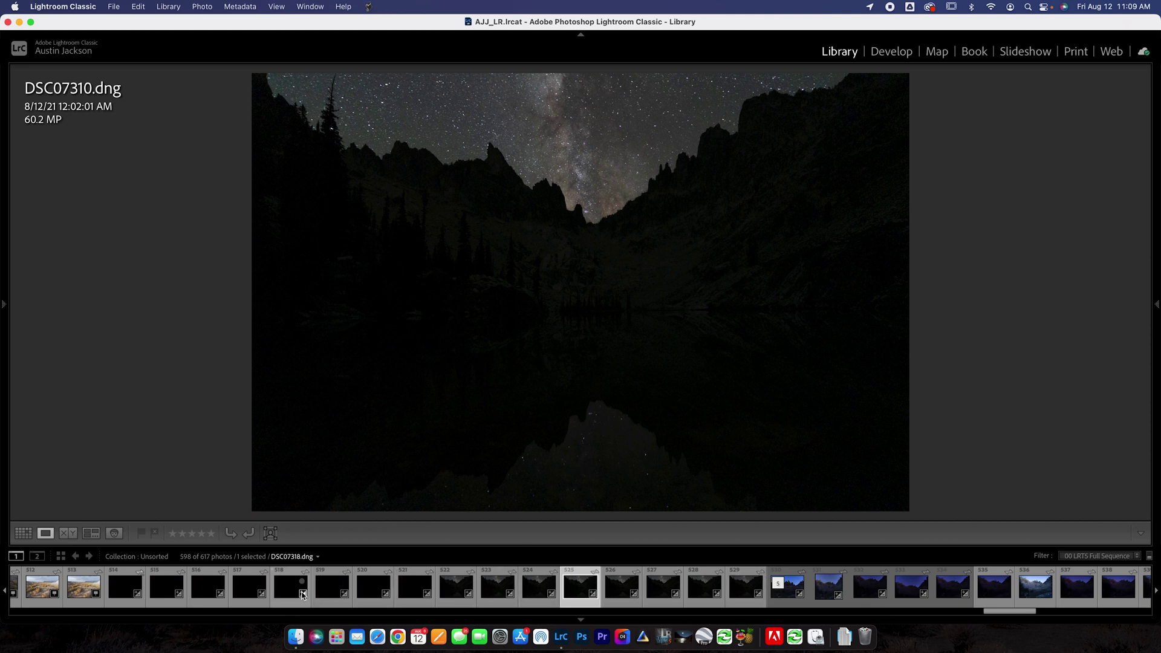
# Step: Step back through the star sequence to frame DSC07313 and open it in Develop
pyautogui.click(737, 596)
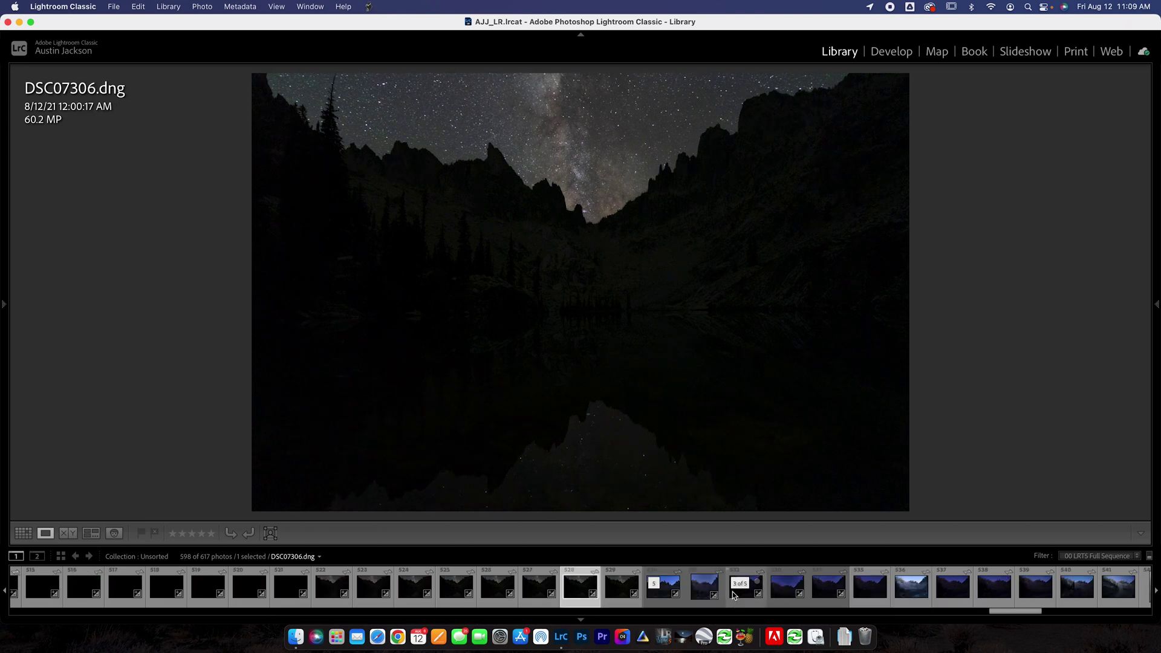
pyautogui.press('Left')
pyautogui.press('Left')
pyautogui.press('Left')
pyautogui.press('Left')
pyautogui.press('Left')
pyautogui.press('Left')
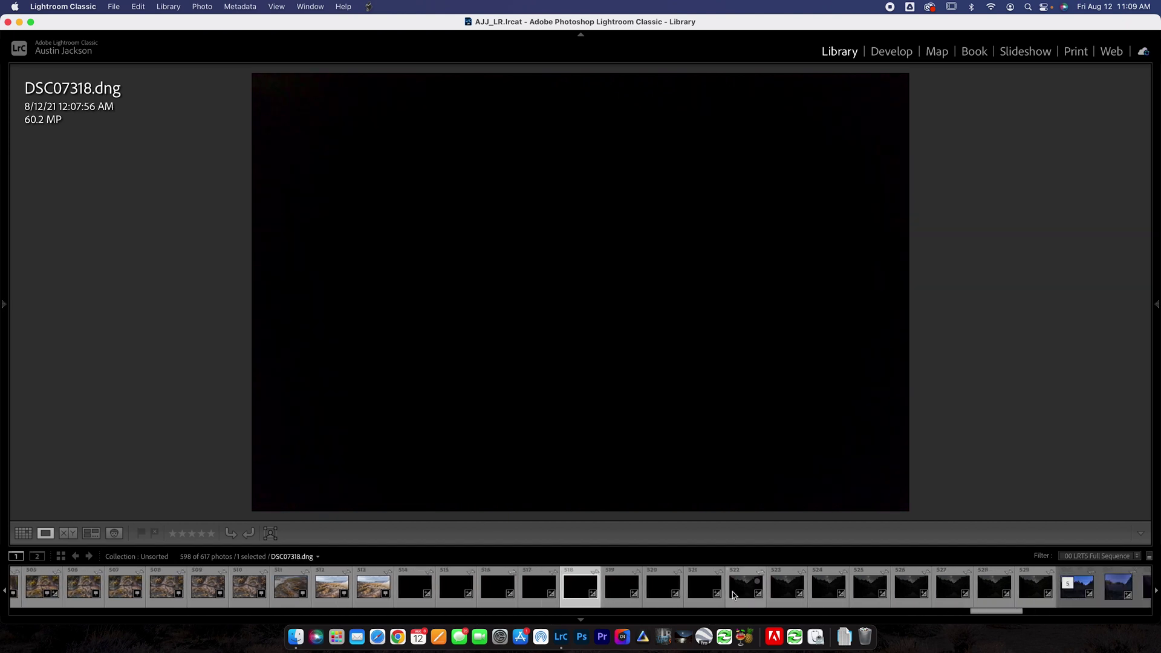
pyautogui.press('Left')
pyautogui.press('Left')
pyautogui.press('Left')
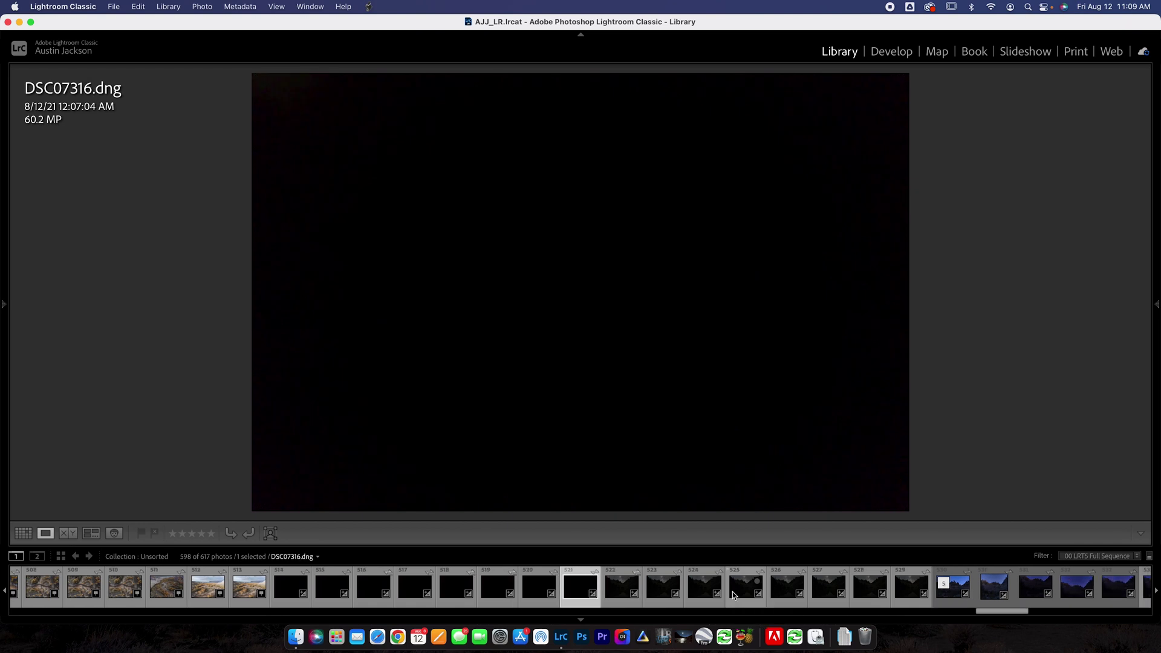
pyautogui.press('Left')
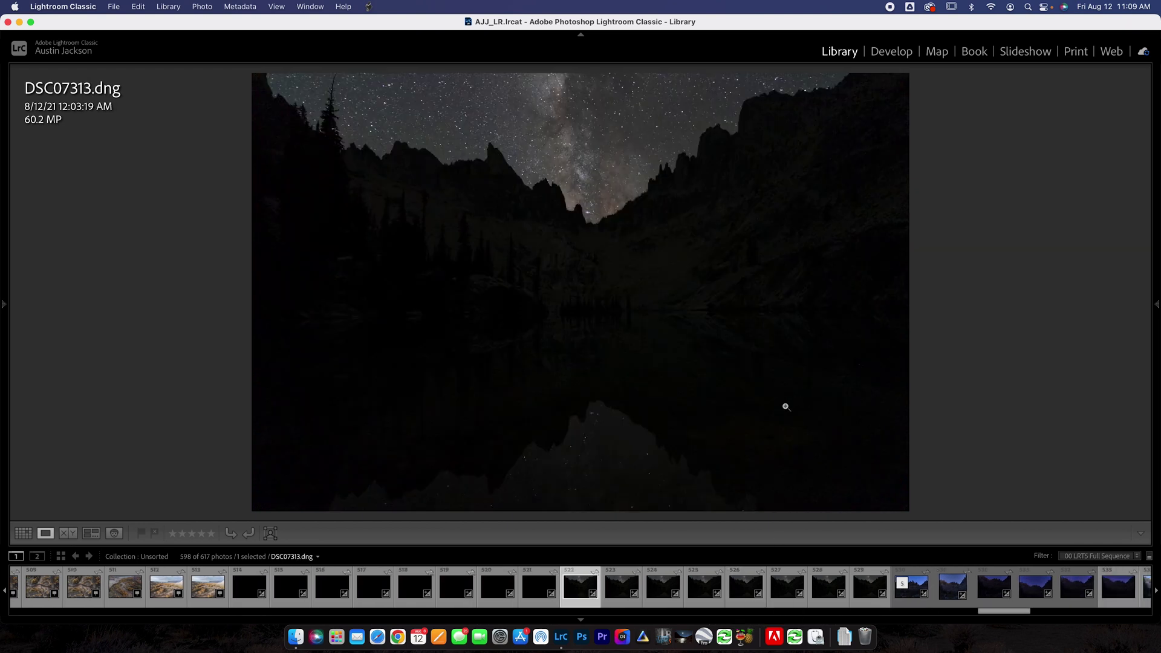
pyautogui.click(893, 51)
# Step: Select frame DSC07306 and enable Remove Chromatic Aberration in Lens Corrections
pyautogui.scroll(-15, 1068, 330)
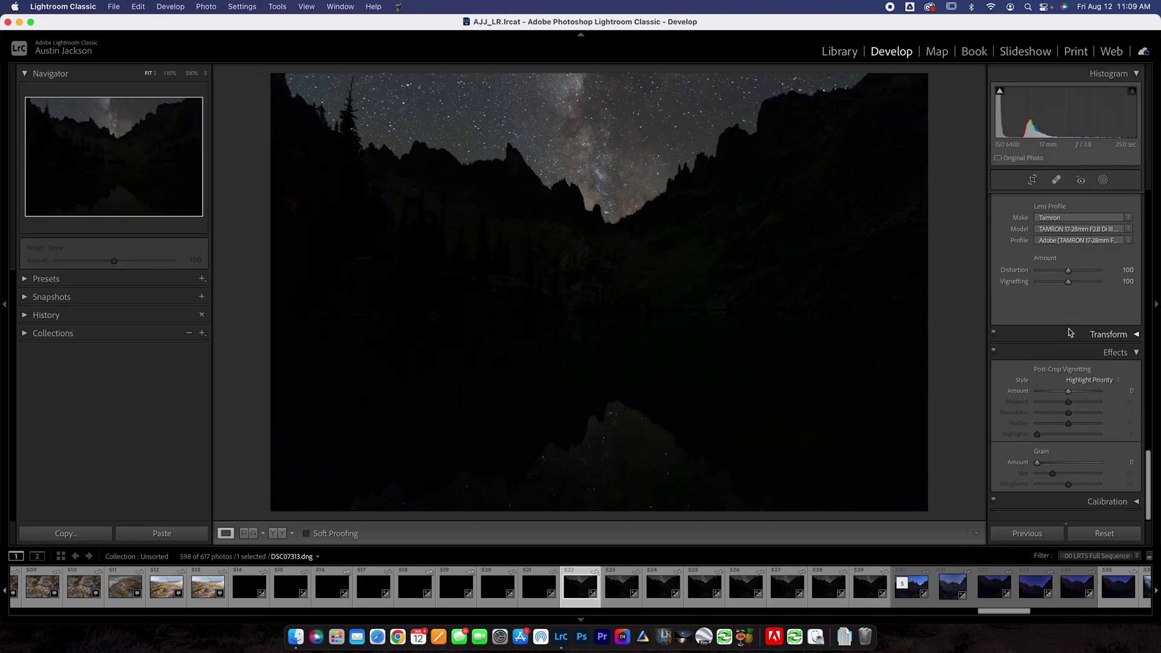
pyautogui.scroll(2, 1069, 332)
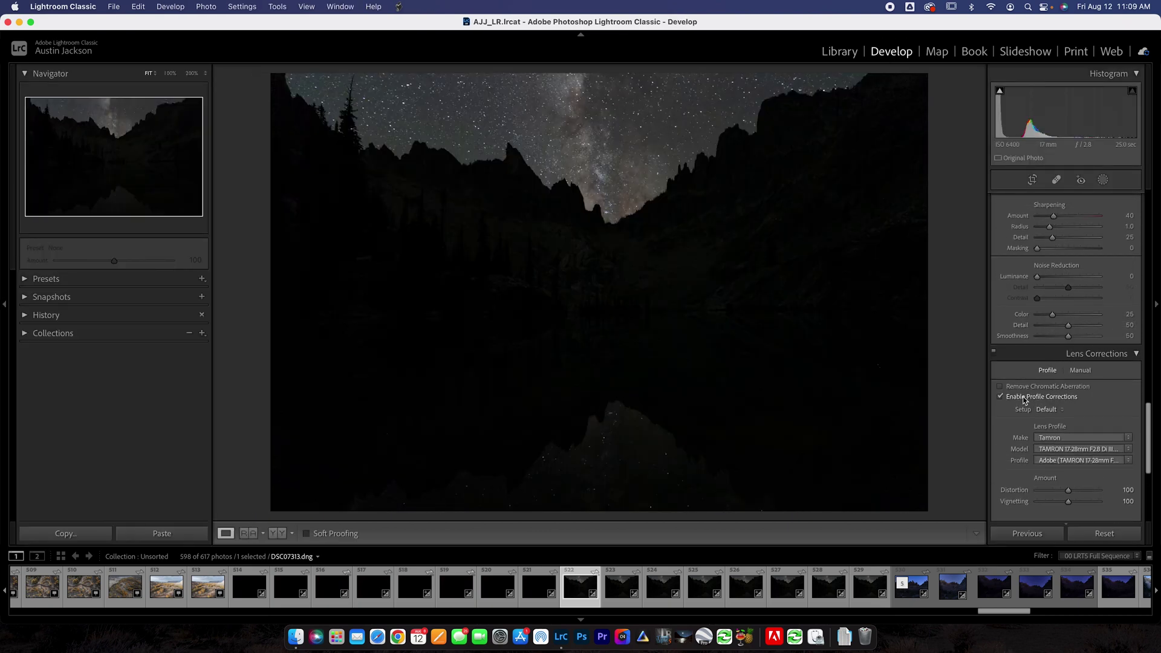
pyautogui.click(860, 594)
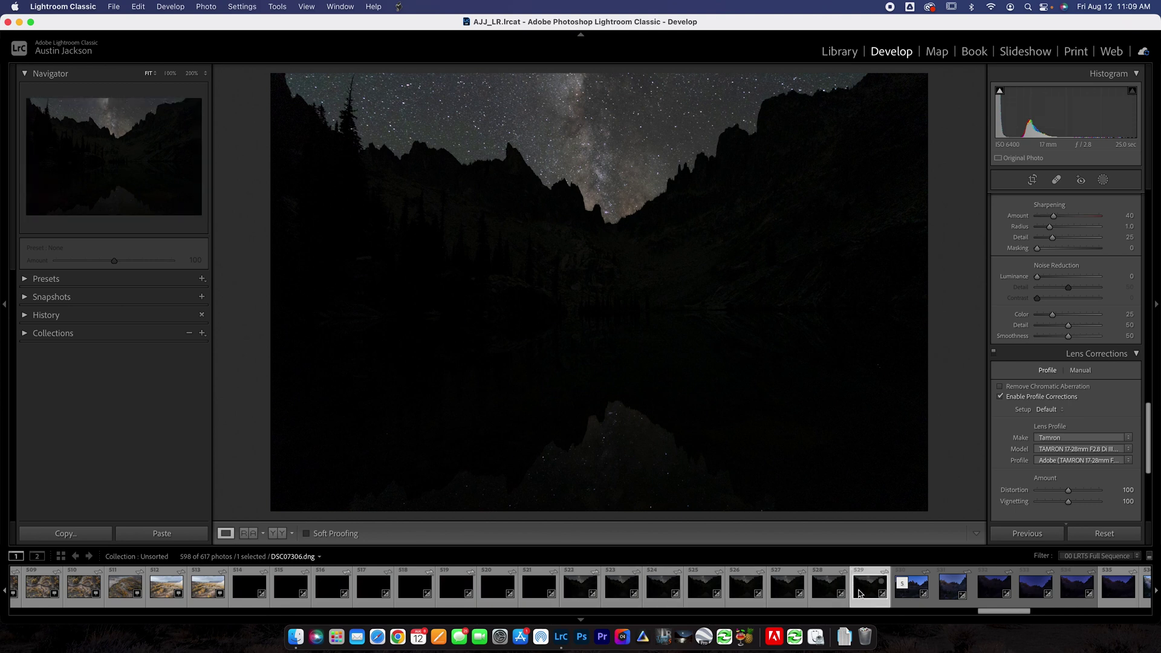
pyautogui.click(1031, 389)
pyautogui.scroll(-2, 1032, 339)
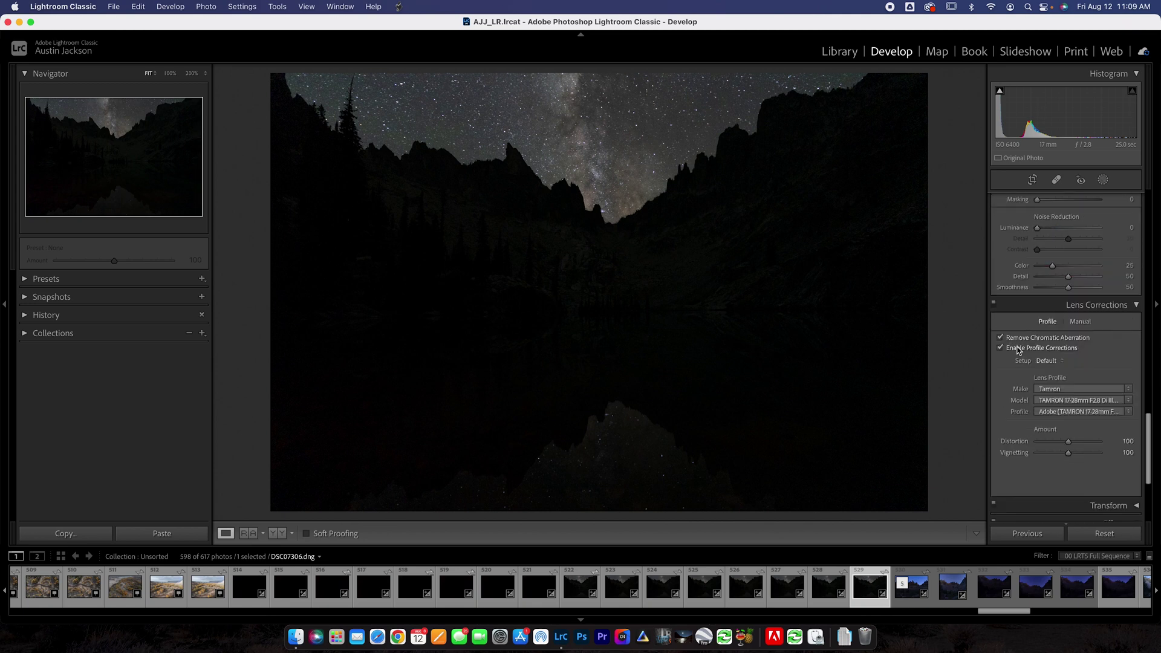
# Step: Copy DSC07306's develop settings, paste them onto frames 514–528, and add frame 529 to the selection
pyautogui.press('super+shift+c')
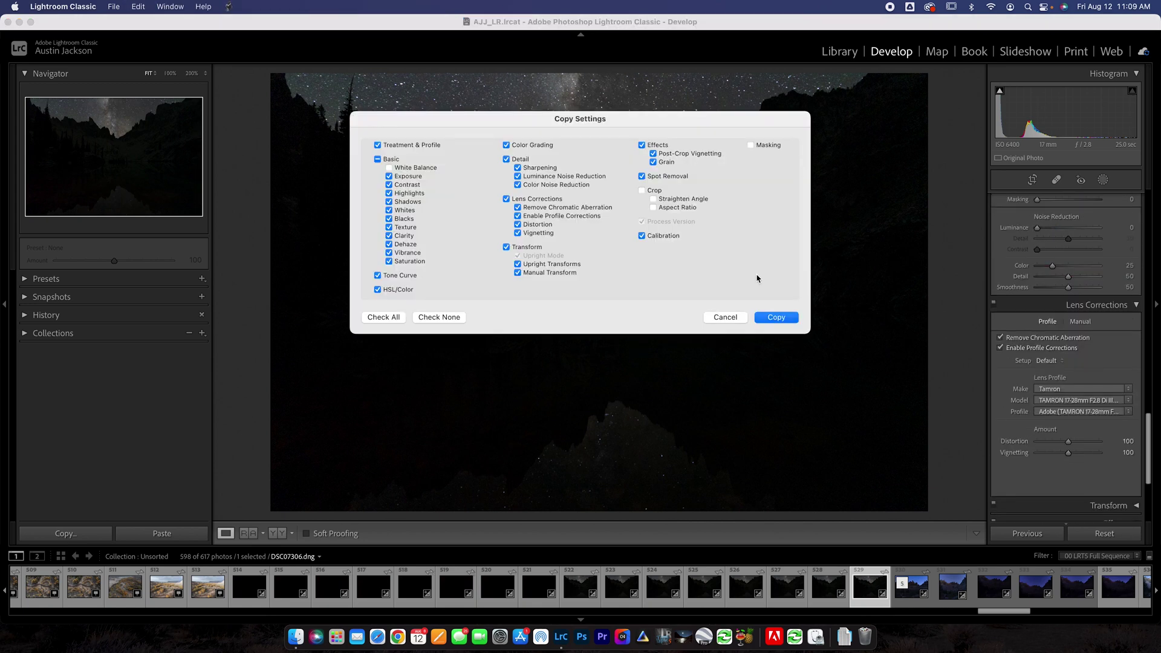
pyautogui.click(776, 317)
pyautogui.click(829, 586)
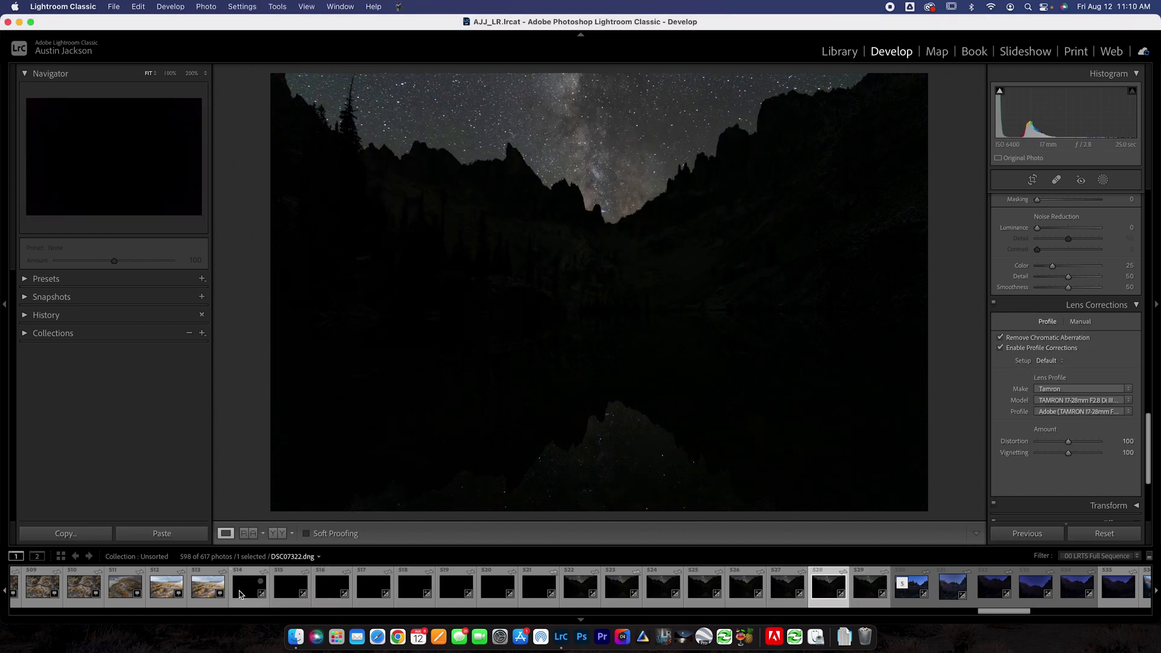
pyautogui.keyDown('shift'); pyautogui.click(248, 597); pyautogui.keyUp('shift')
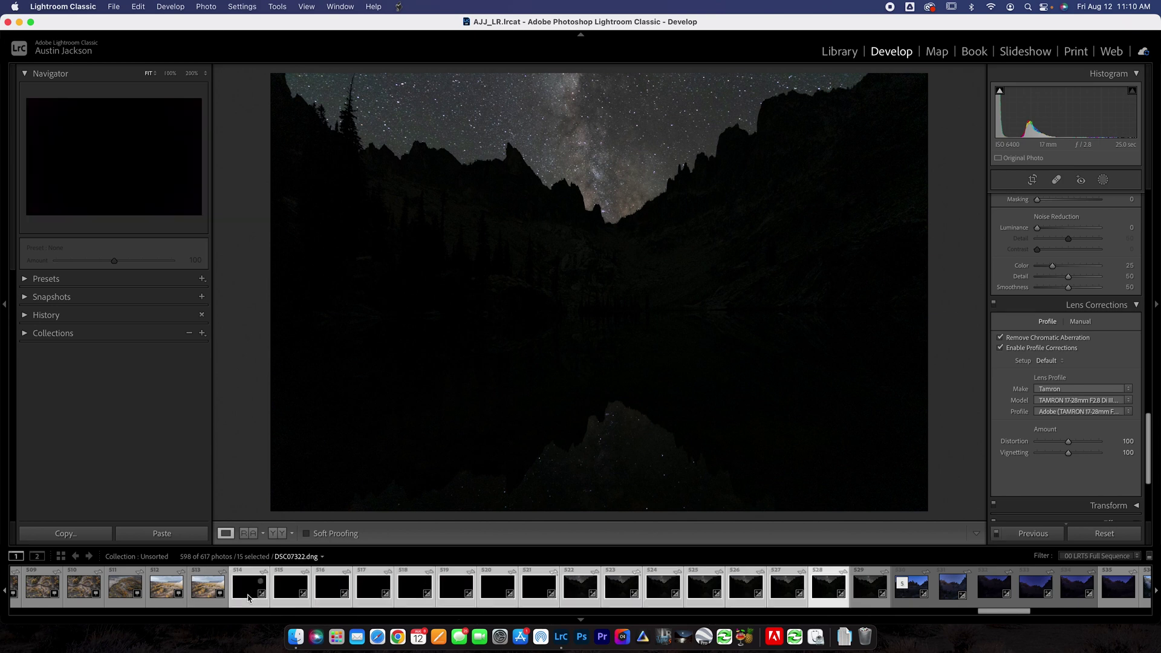
pyautogui.press('super+shift+v')
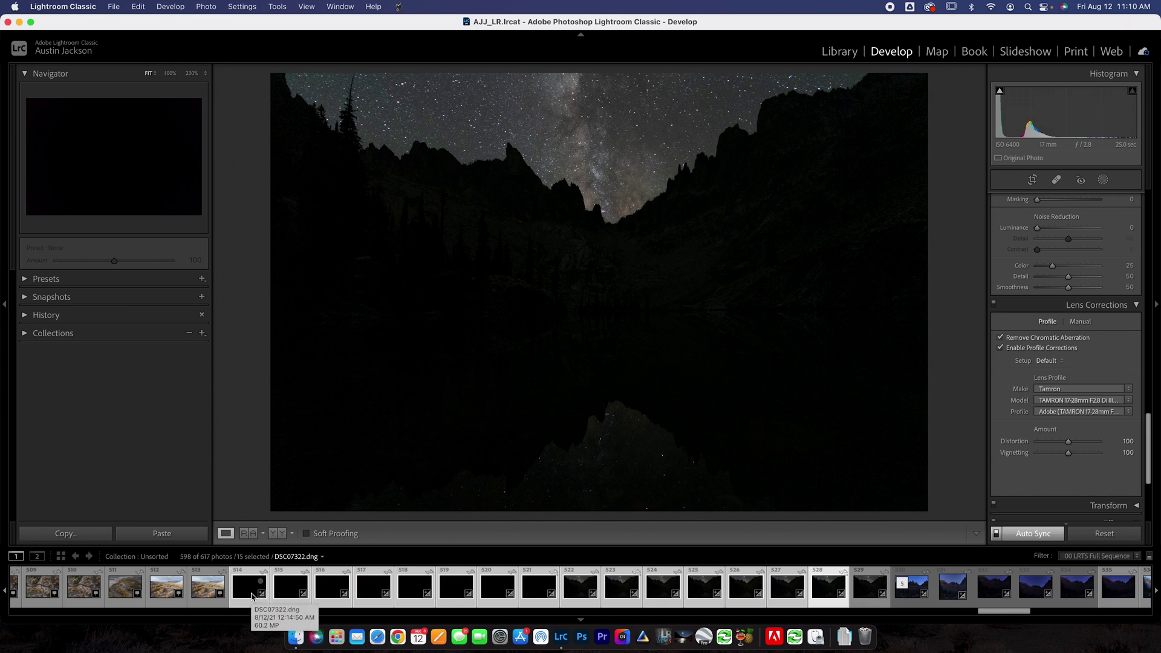
pyautogui.hotkey('shift', 'Right')
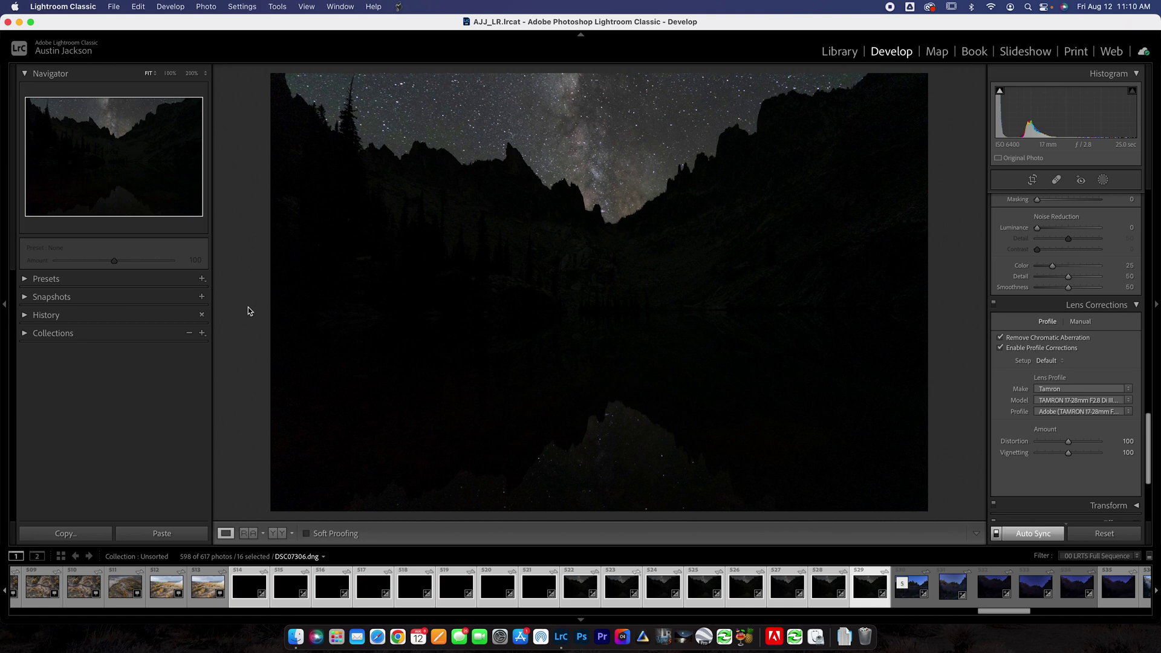
# Step: Open the Export dialog for the 16 photos and load the Milky Way Tiff preset
pyautogui.click(113, 7)
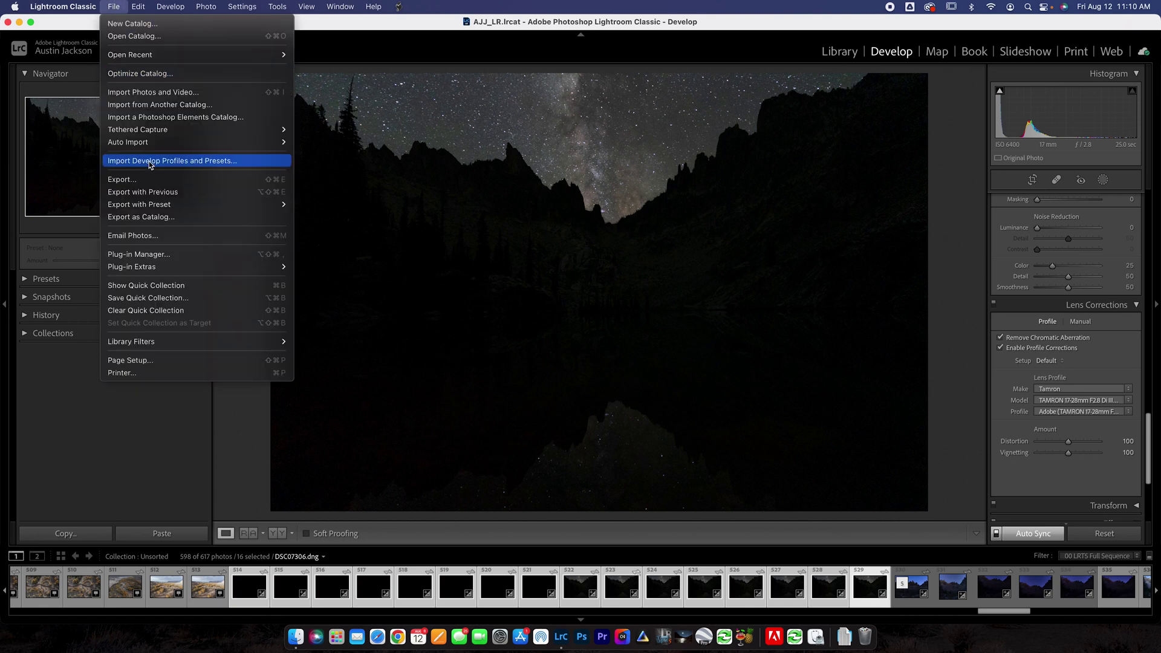
pyautogui.click(151, 179)
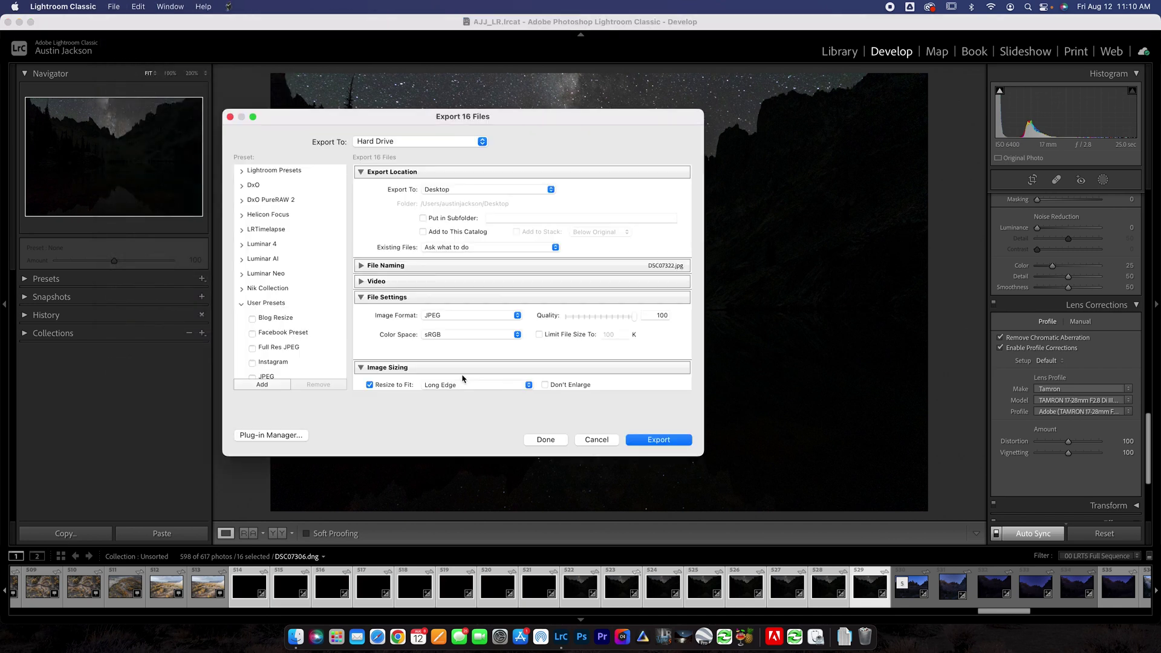
pyautogui.scroll(-3, 287, 336)
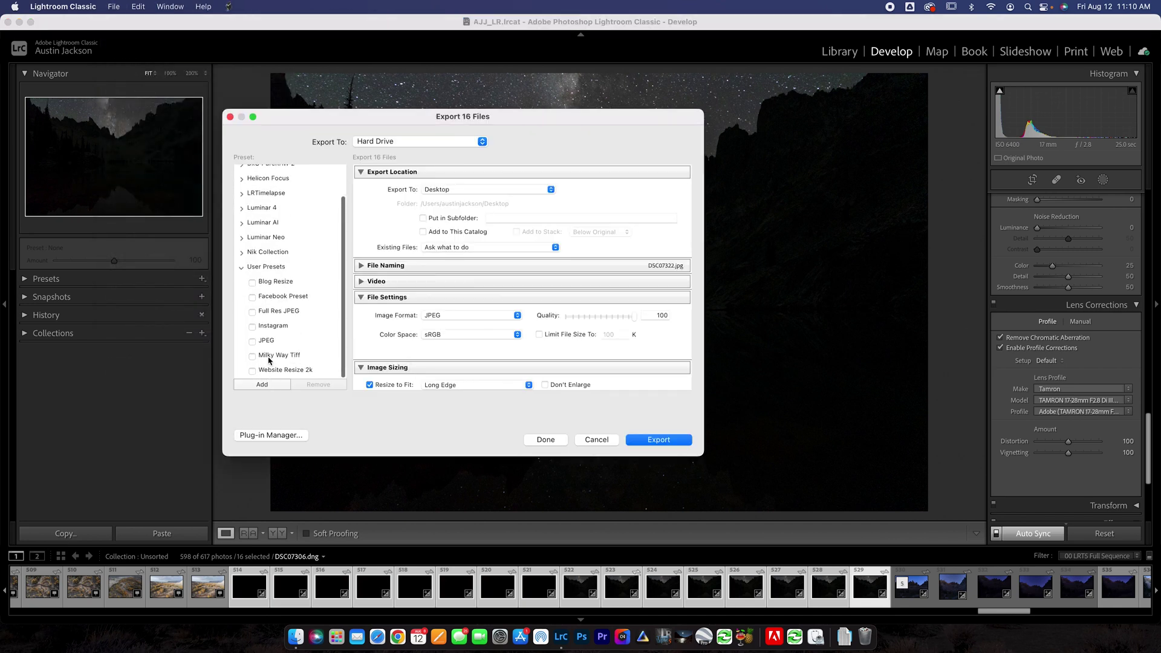
pyautogui.click(266, 357)
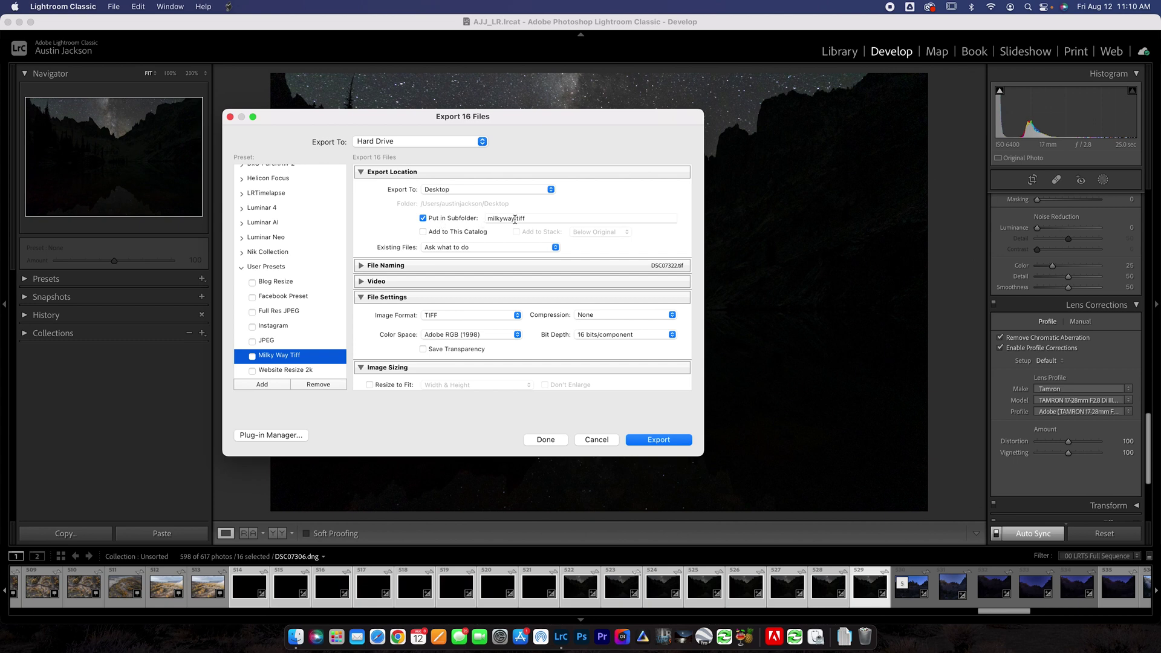
# Step: Confirm TIFF file settings: Adobe RGB (1998), 16 bits/component, compression None
pyautogui.scroll(-1, 517, 219)
pyautogui.scroll(-3, 508, 236)
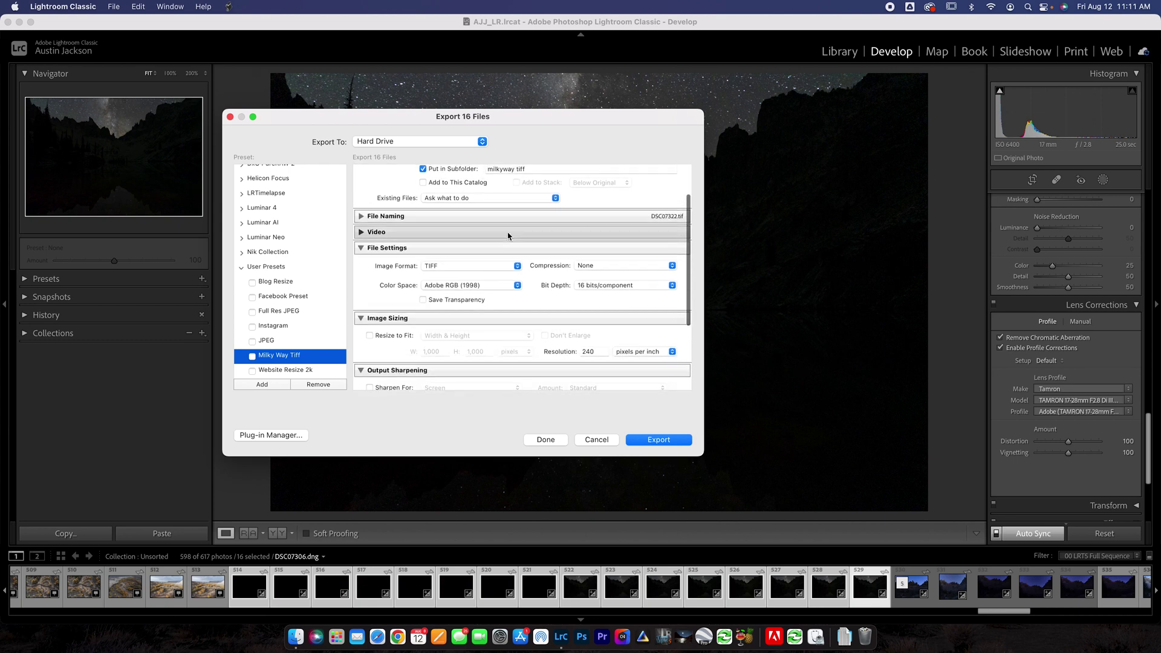
pyautogui.scroll(5, 508, 236)
pyautogui.scroll(-6, 508, 236)
pyautogui.scroll(2, 505, 229)
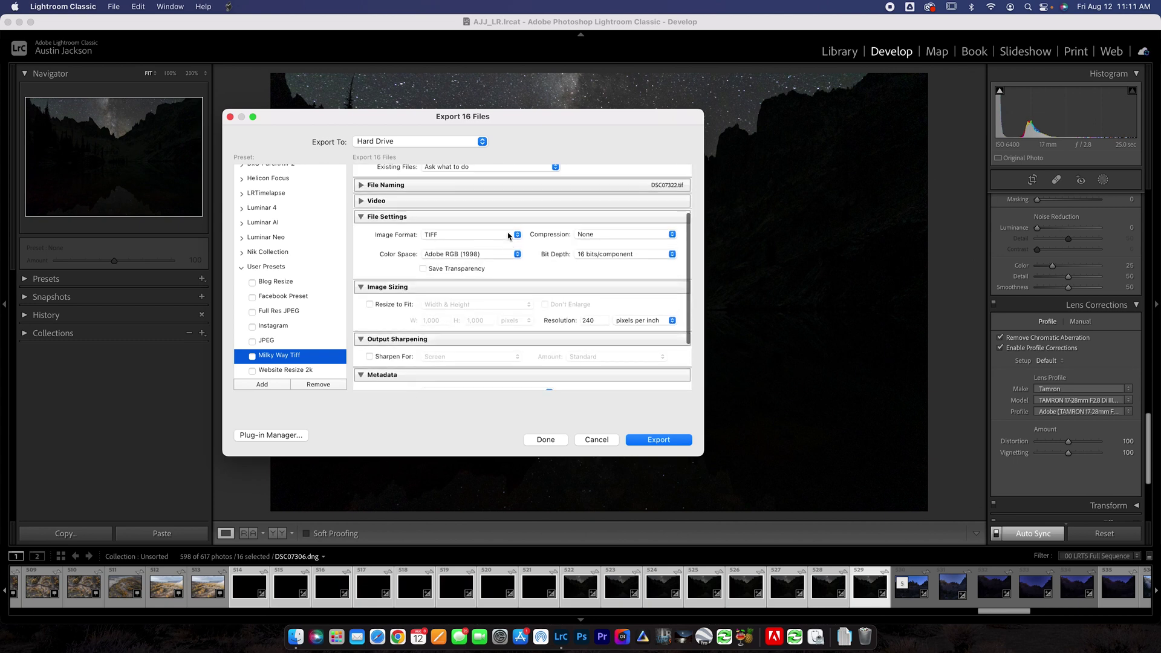
pyautogui.click(493, 202)
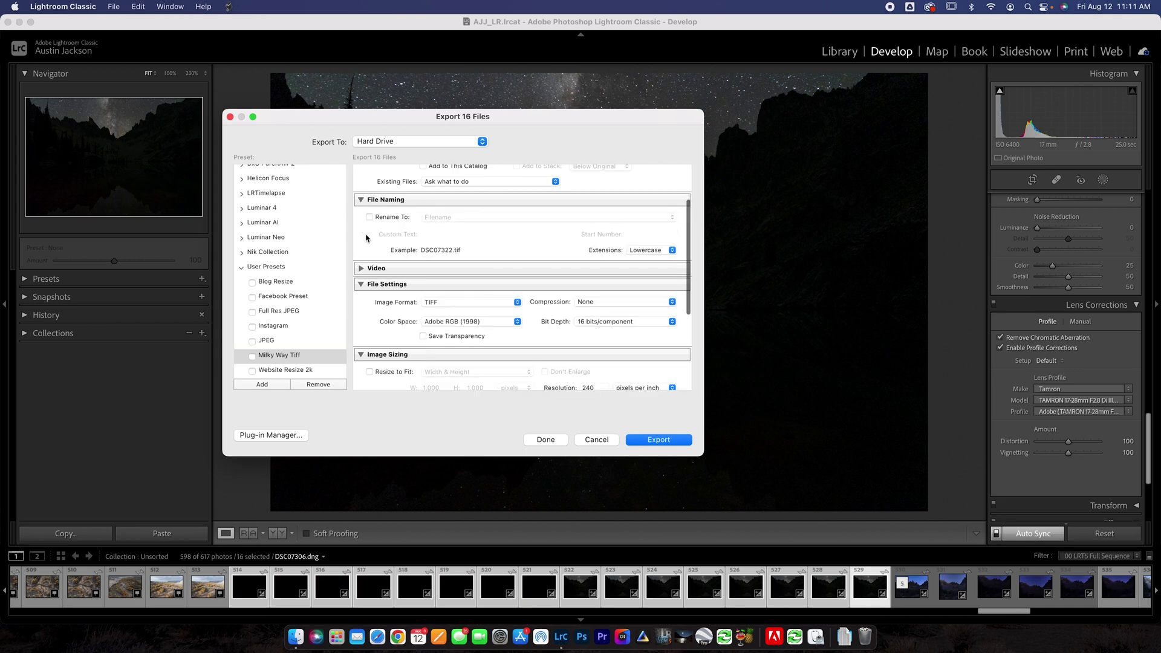
pyautogui.click(361, 200)
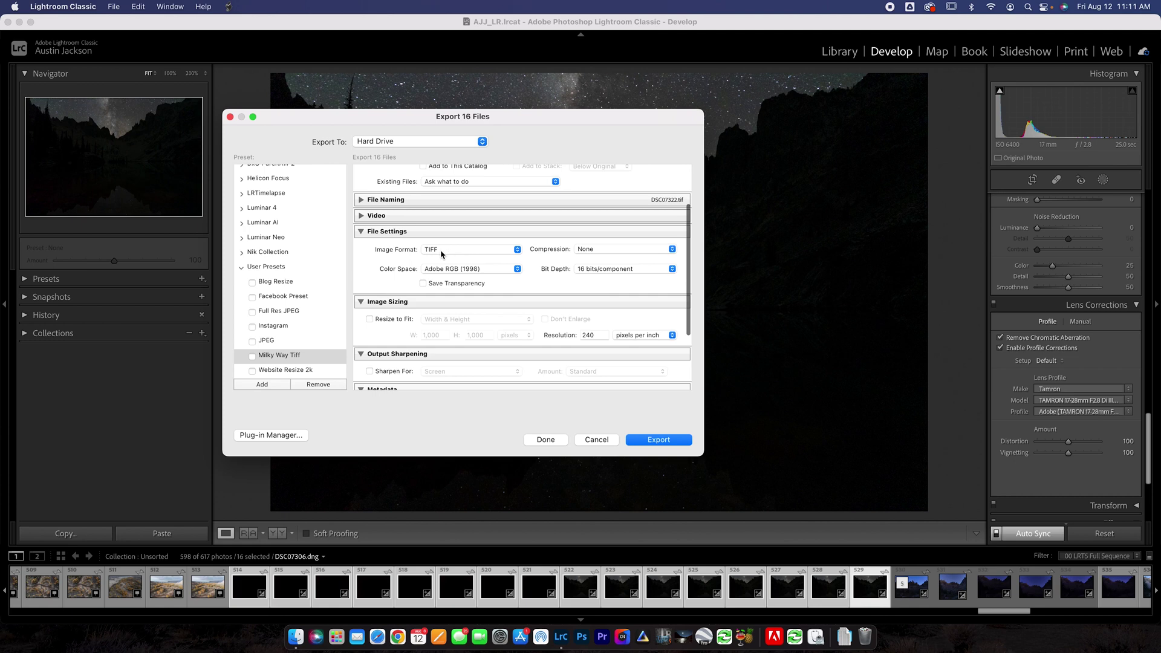
pyautogui.click(468, 267)
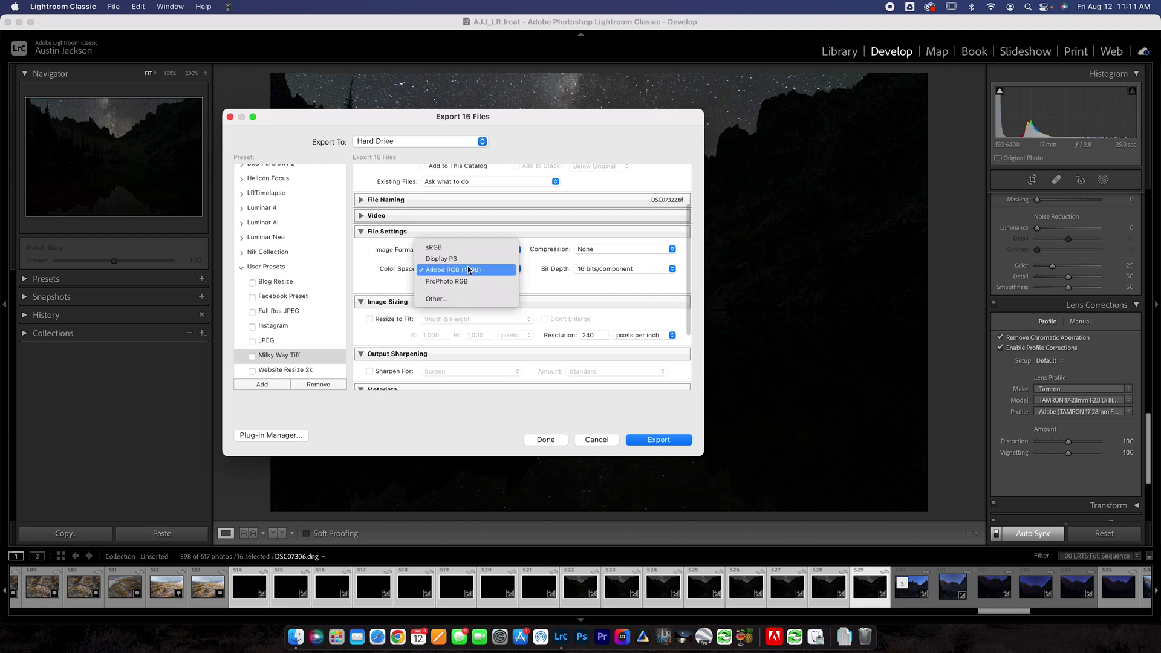
pyautogui.click(466, 266)
pyautogui.click(586, 270)
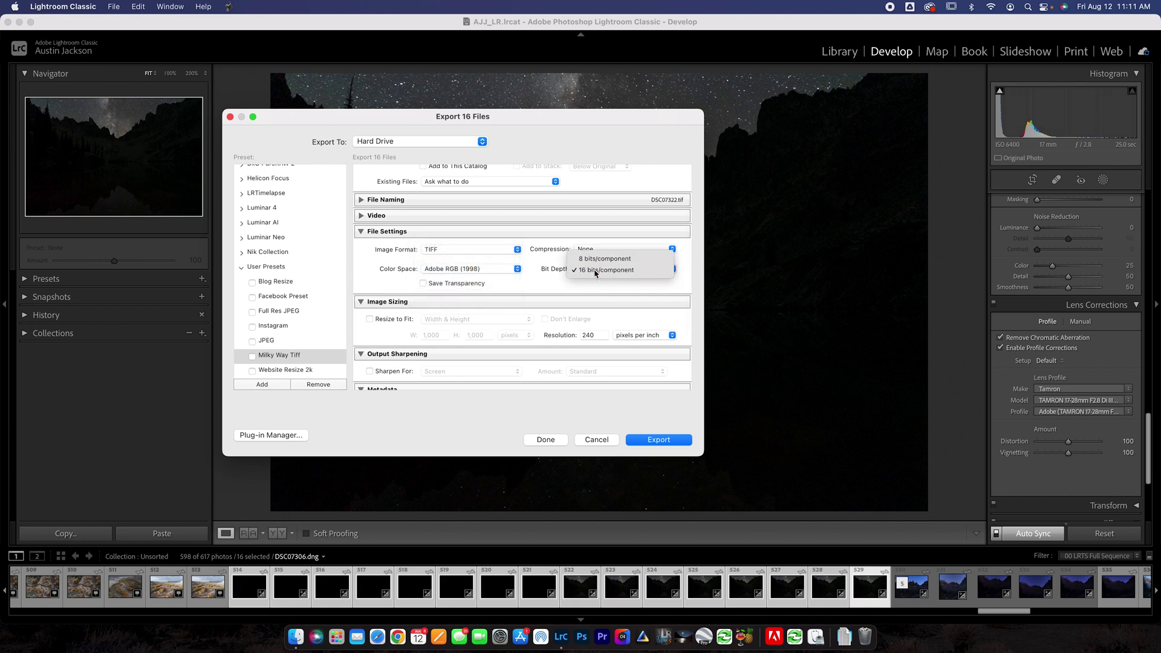
pyautogui.click(590, 267)
pyautogui.click(592, 251)
pyautogui.click(592, 252)
# Step: Collapse output sharpening, image sizing and metadata sections, then export into the milkyway tiff subfolder
pyautogui.scroll(-5, 544, 260)
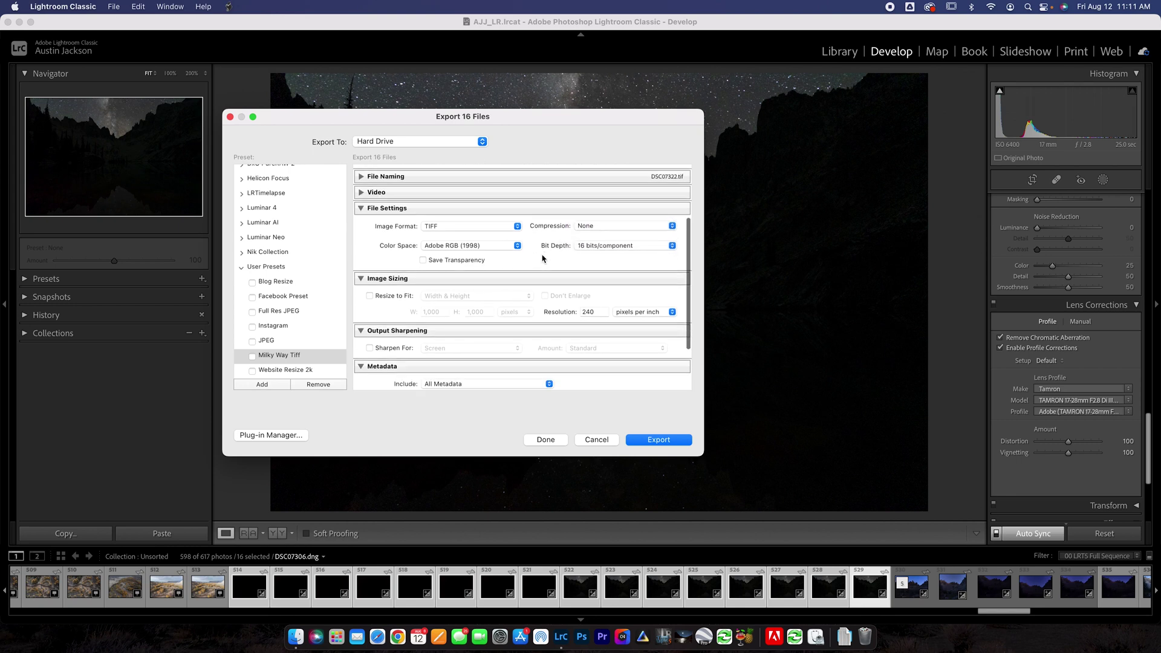
pyautogui.click(543, 259)
pyautogui.scroll(2, 396, 217)
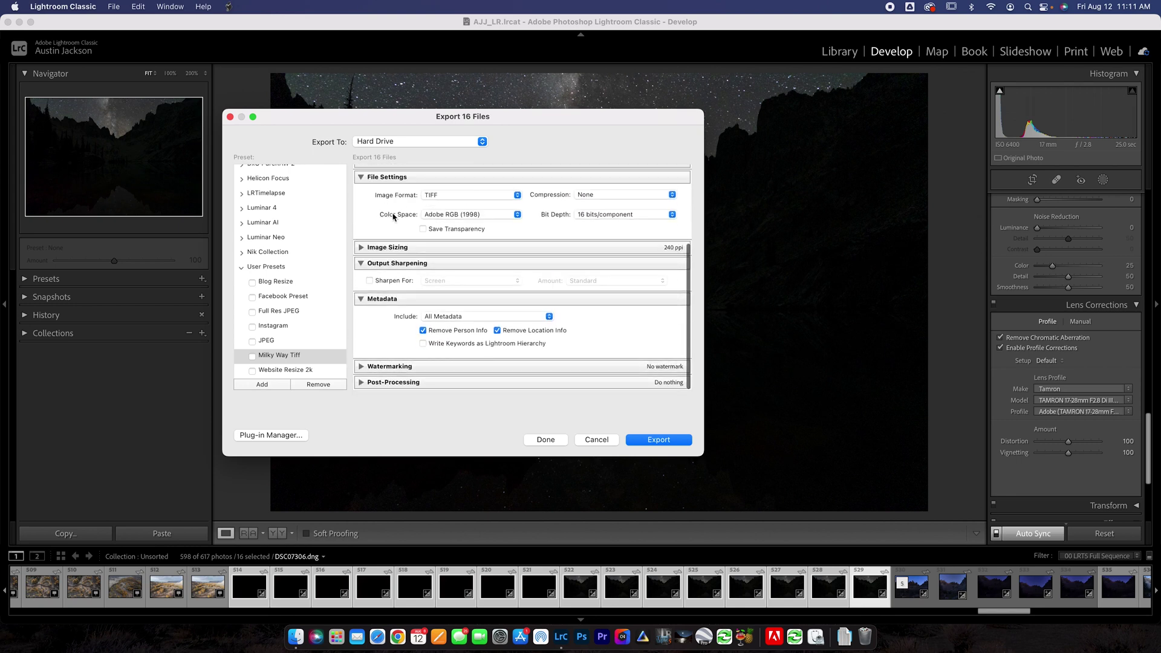
pyautogui.click(404, 266)
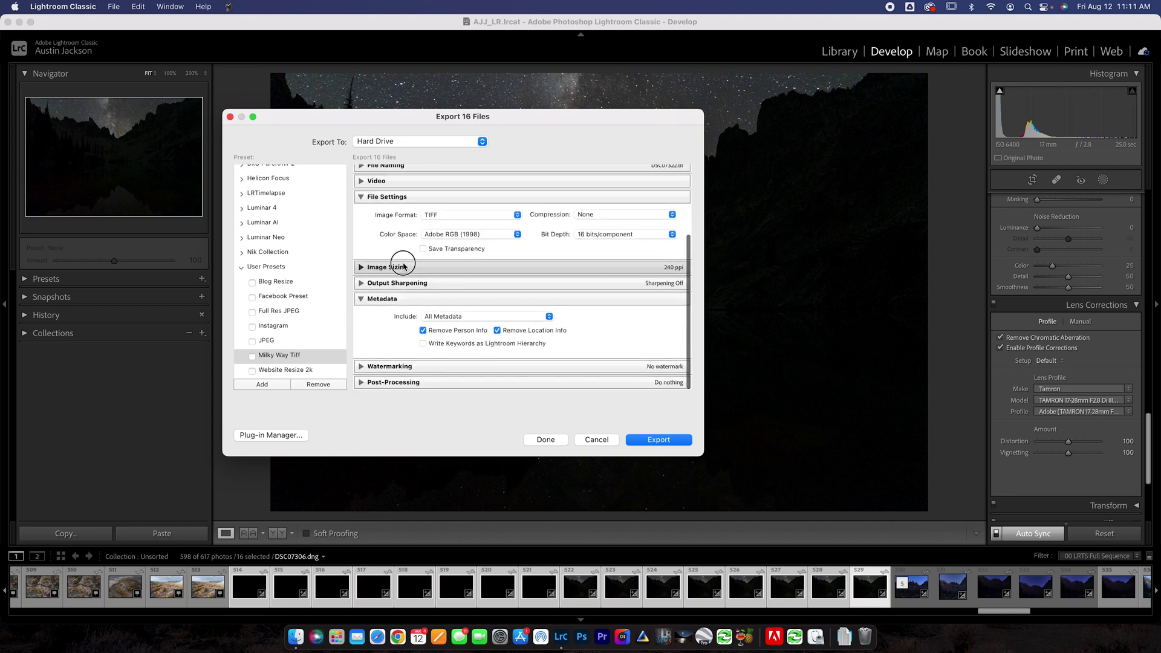
pyautogui.click(392, 300)
pyautogui.scroll(3, 460, 314)
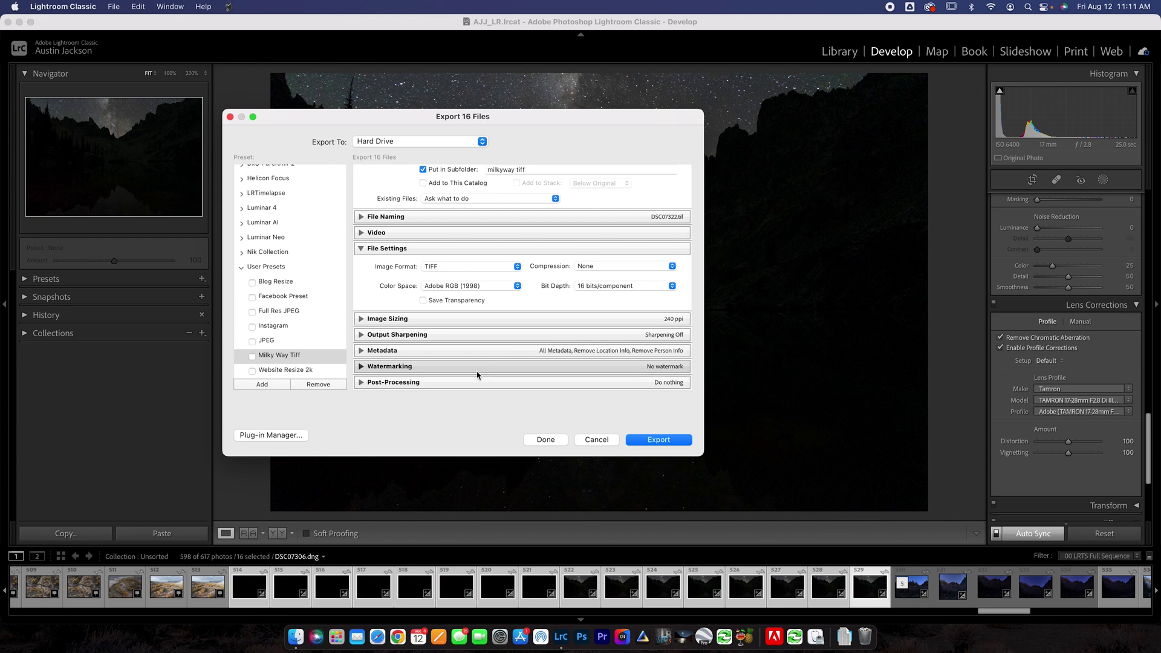
pyautogui.scroll(2, 453, 363)
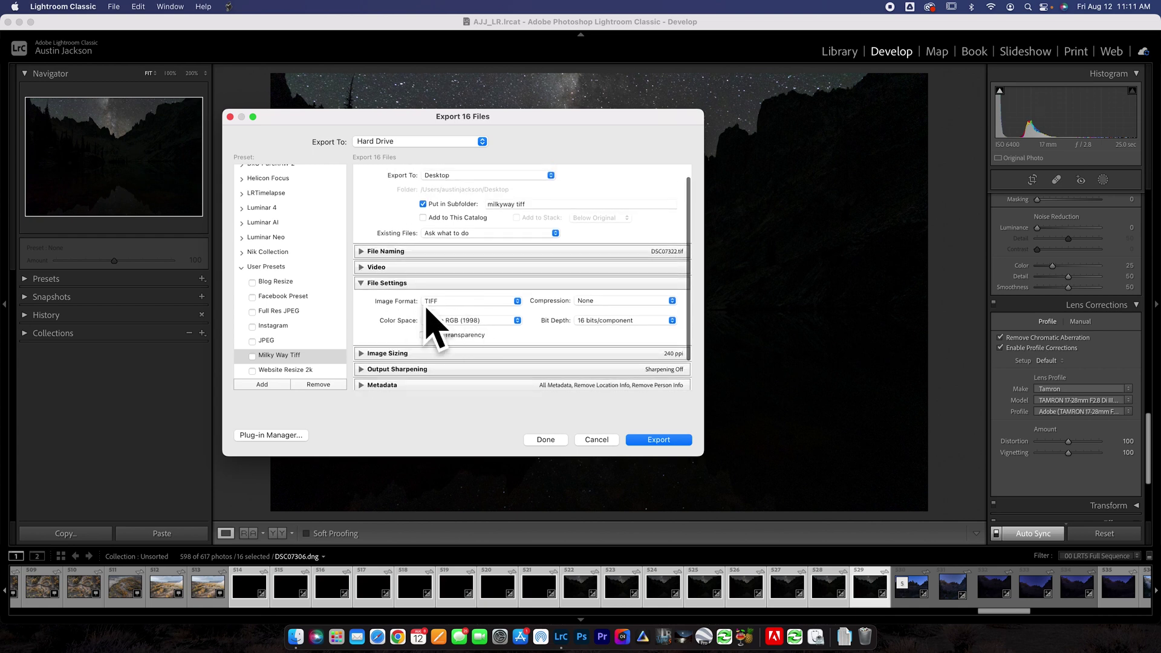
pyautogui.scroll(2, 428, 302)
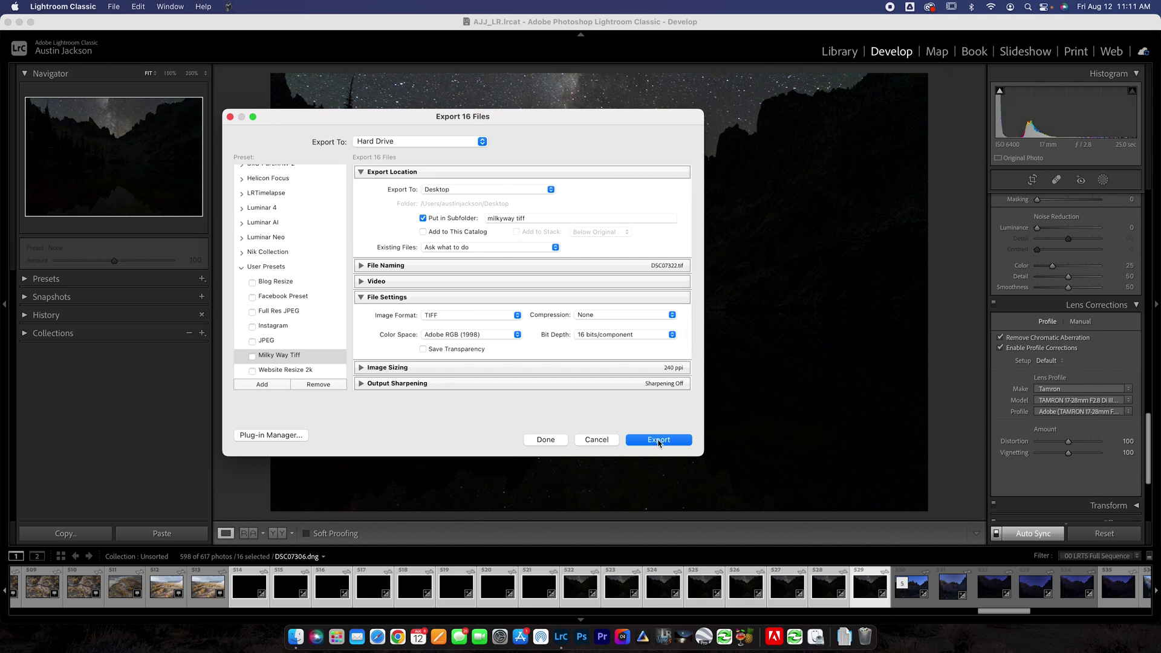
pyautogui.click(659, 441)
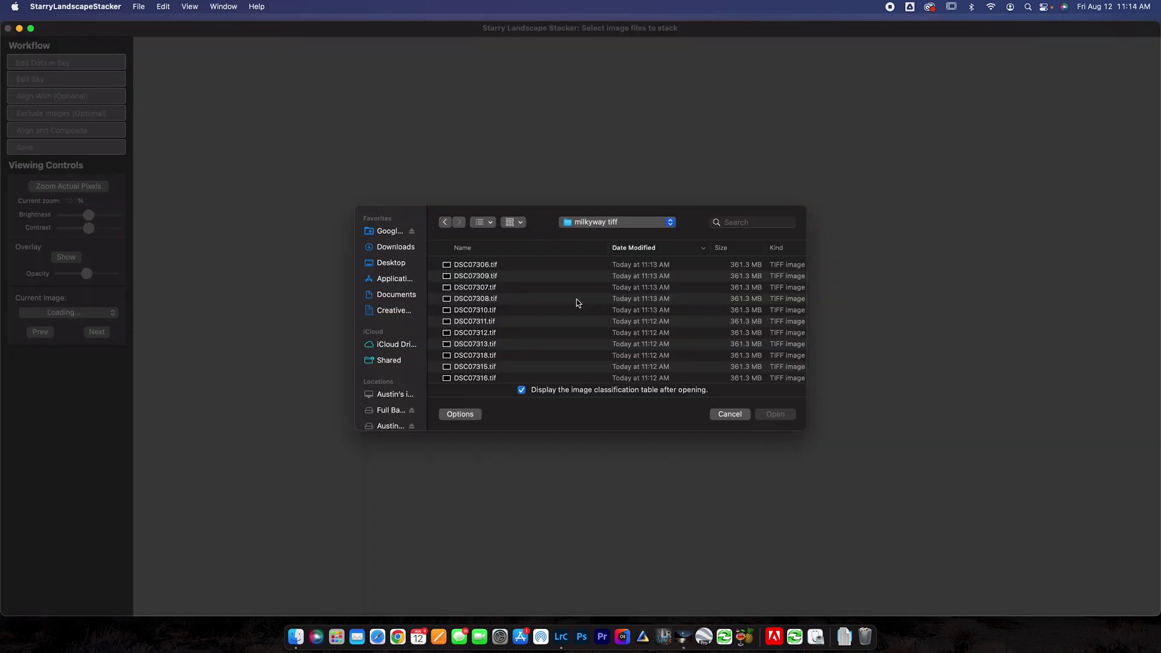
# Step: Select DSC07306.tif through DSC07322.tif in the milkyway tiff folder and open all 16
pyautogui.click(594, 229)
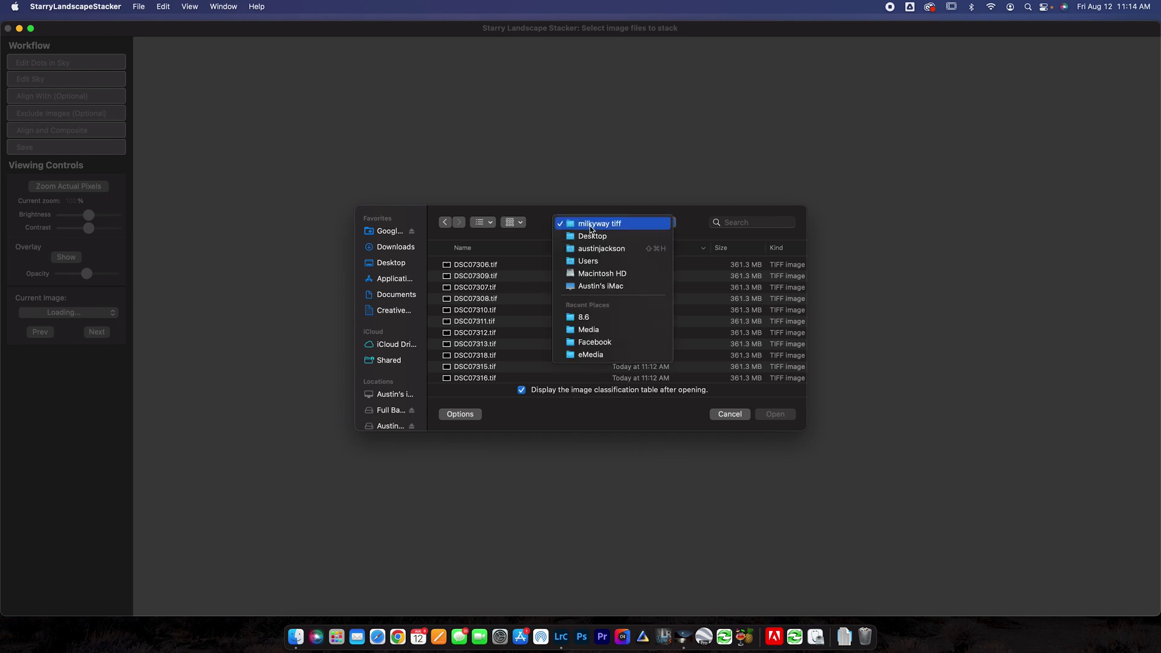
pyautogui.click(594, 229)
pyautogui.scroll(-3, 553, 280)
pyautogui.scroll(3, 553, 278)
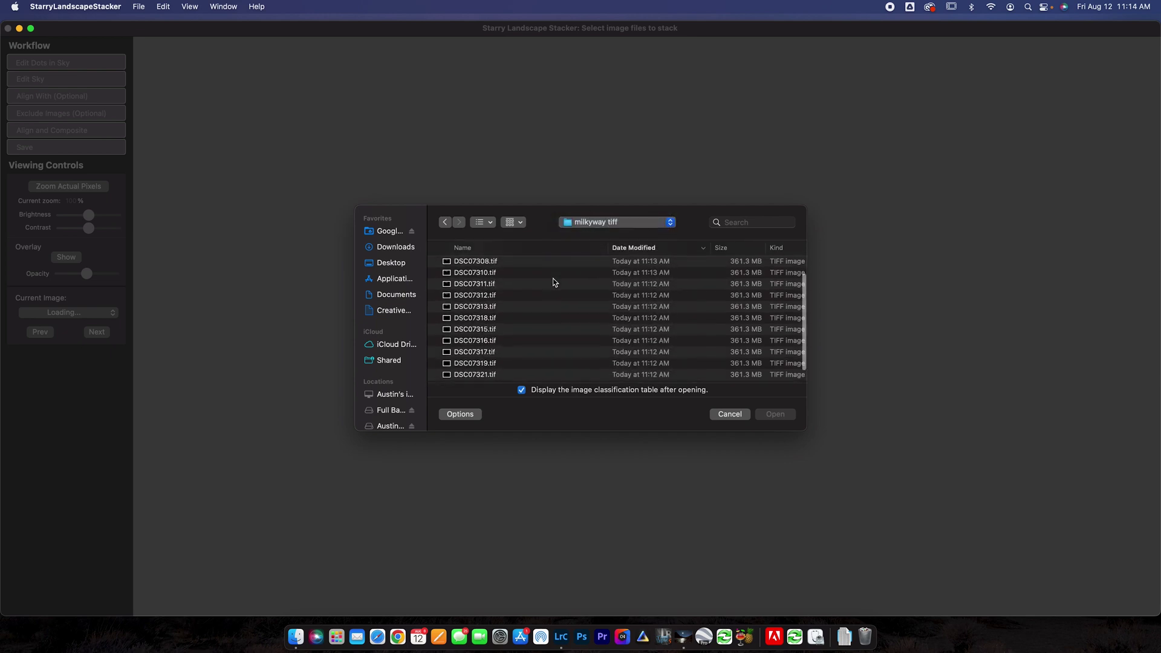
pyautogui.click(521, 266)
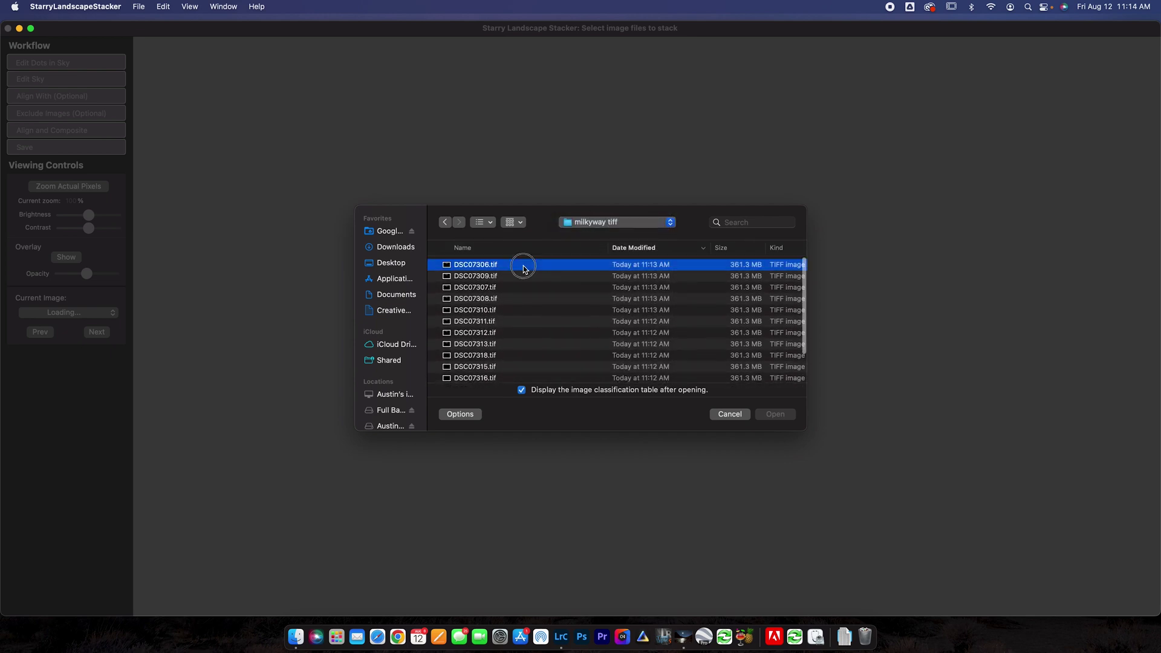
pyautogui.scroll(-3, 531, 287)
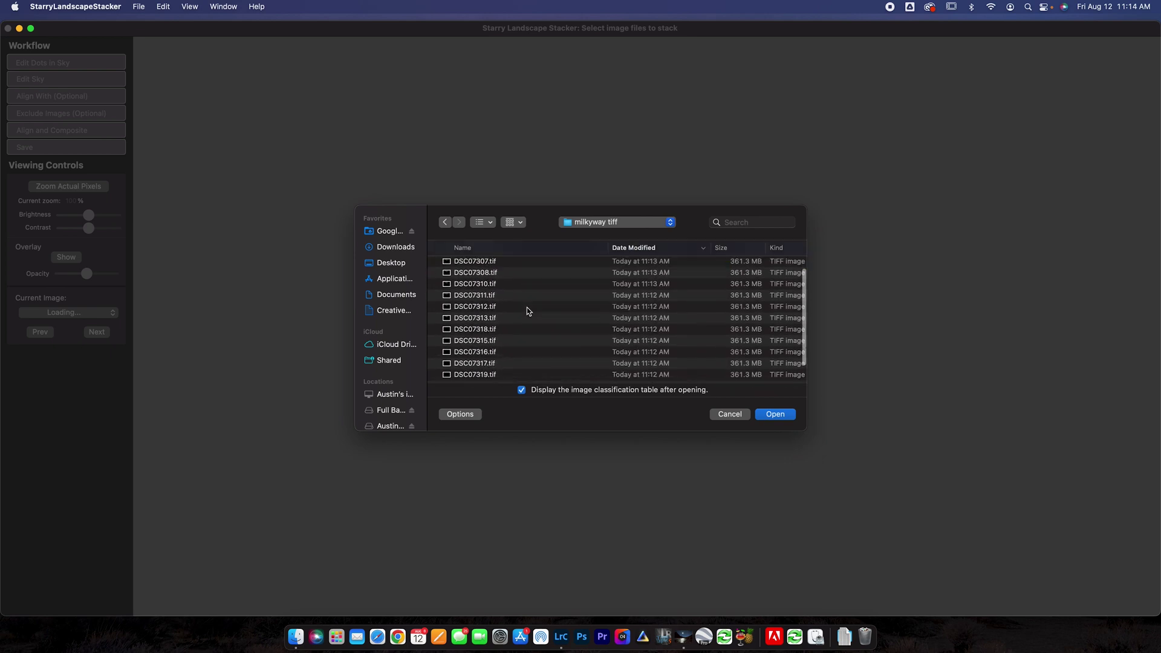
pyautogui.keyDown('shift'); pyautogui.click(527, 369); pyautogui.keyUp('shift')
pyautogui.scroll(3, 527, 367)
pyautogui.scroll(-3, 532, 365)
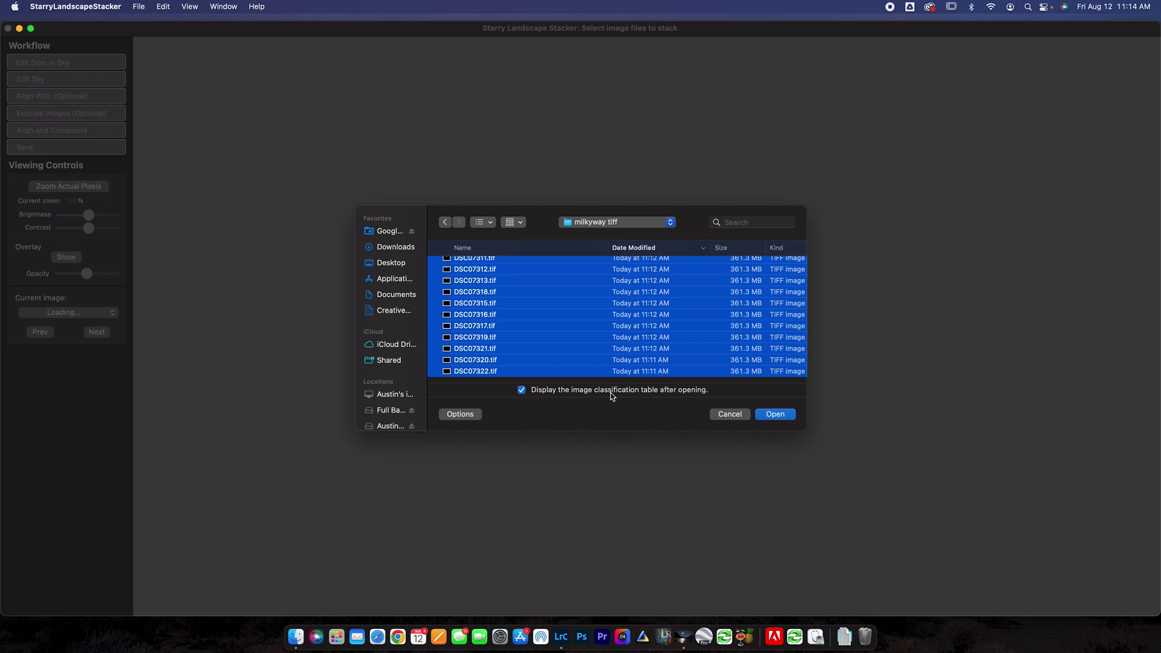
pyautogui.click(766, 415)
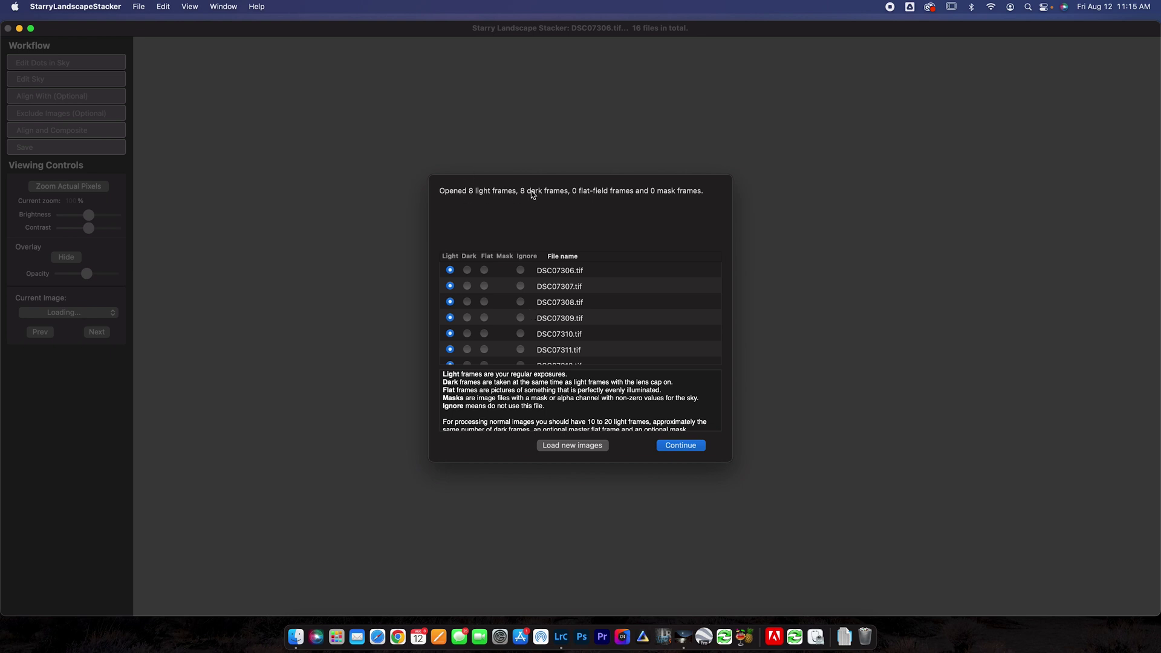
# Step: Review the 8 light and 8 dark frame assignments and continue to stacking
pyautogui.scroll(-5, 462, 302)
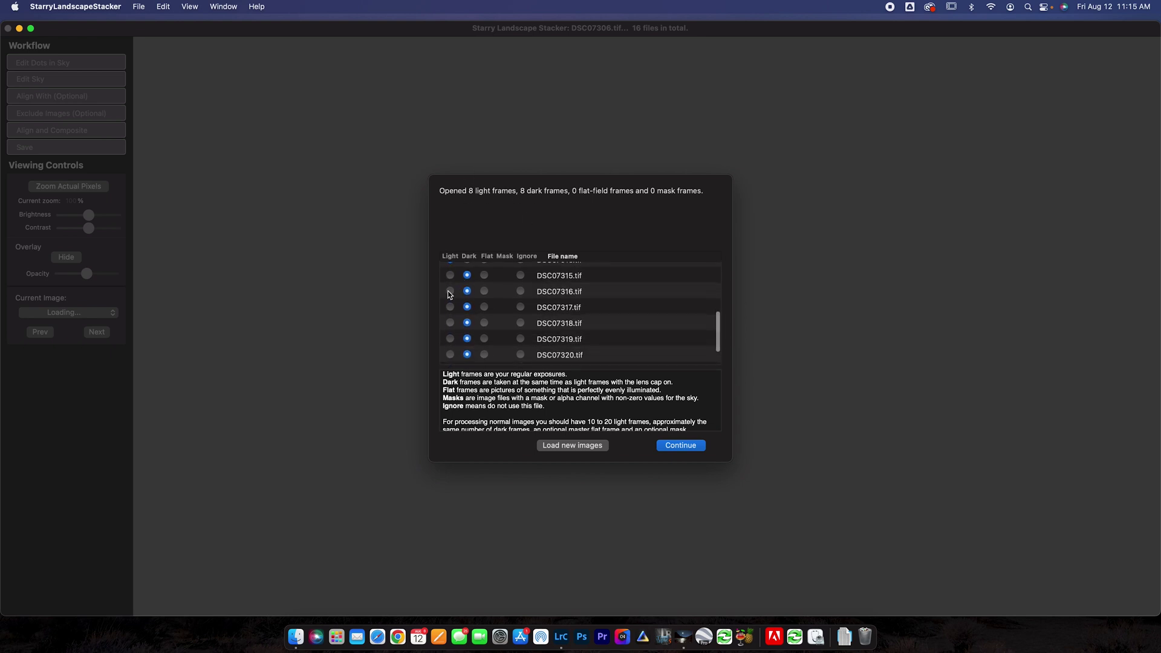
pyautogui.scroll(-3, 467, 305)
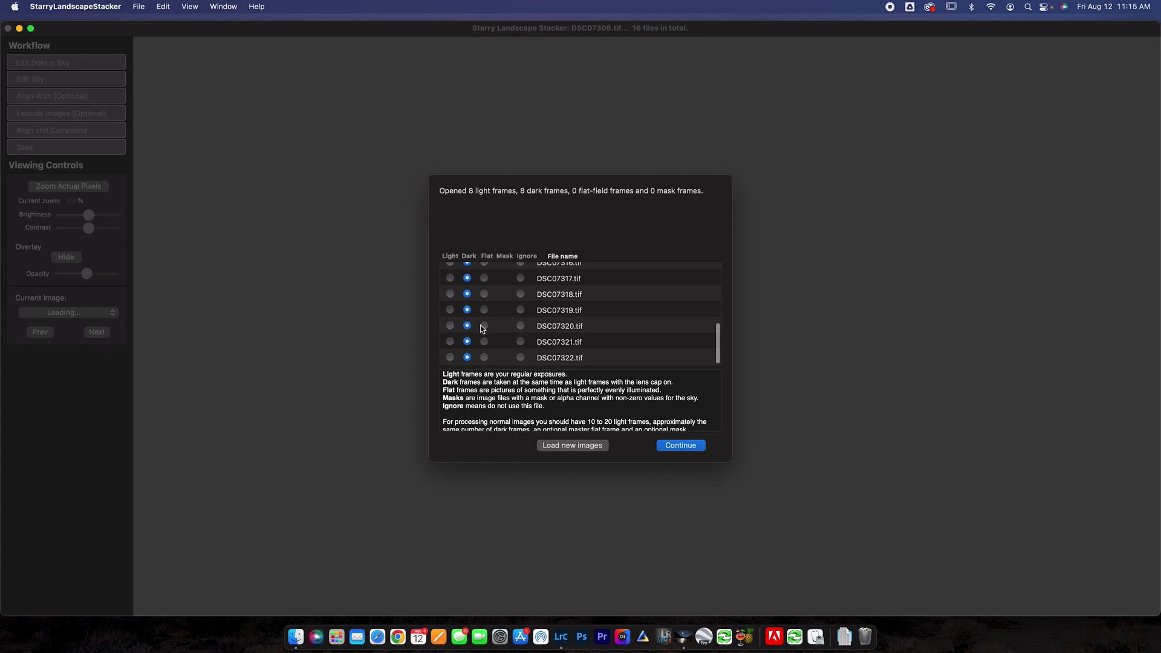
pyautogui.scroll(6, 482, 328)
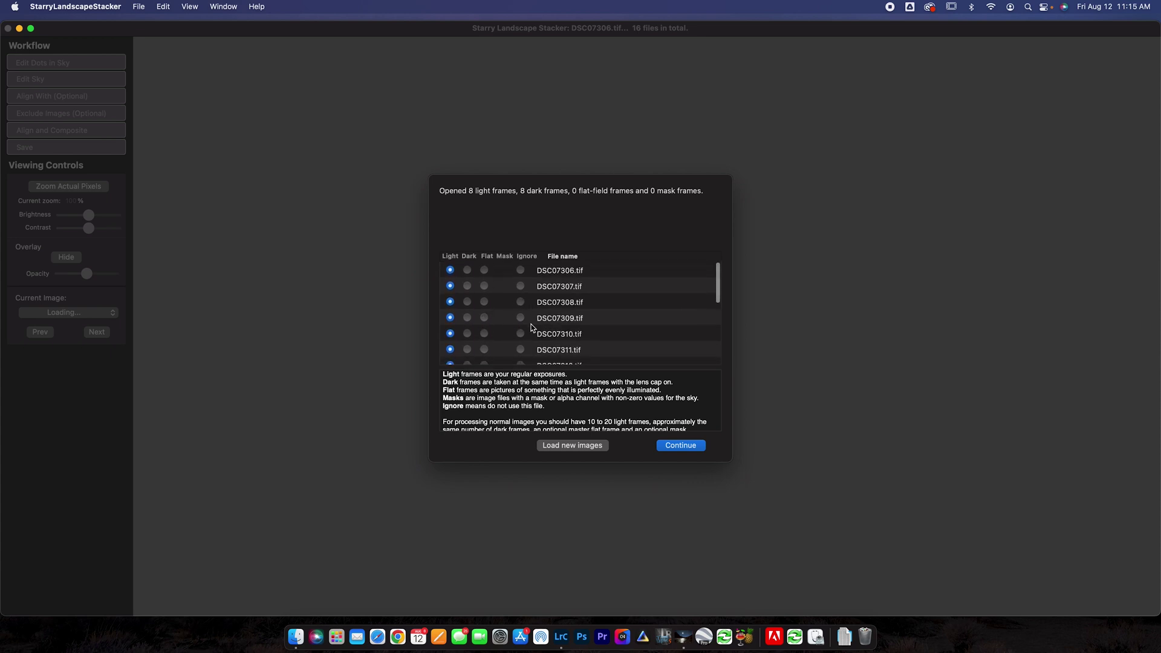
pyautogui.scroll(-6, 532, 327)
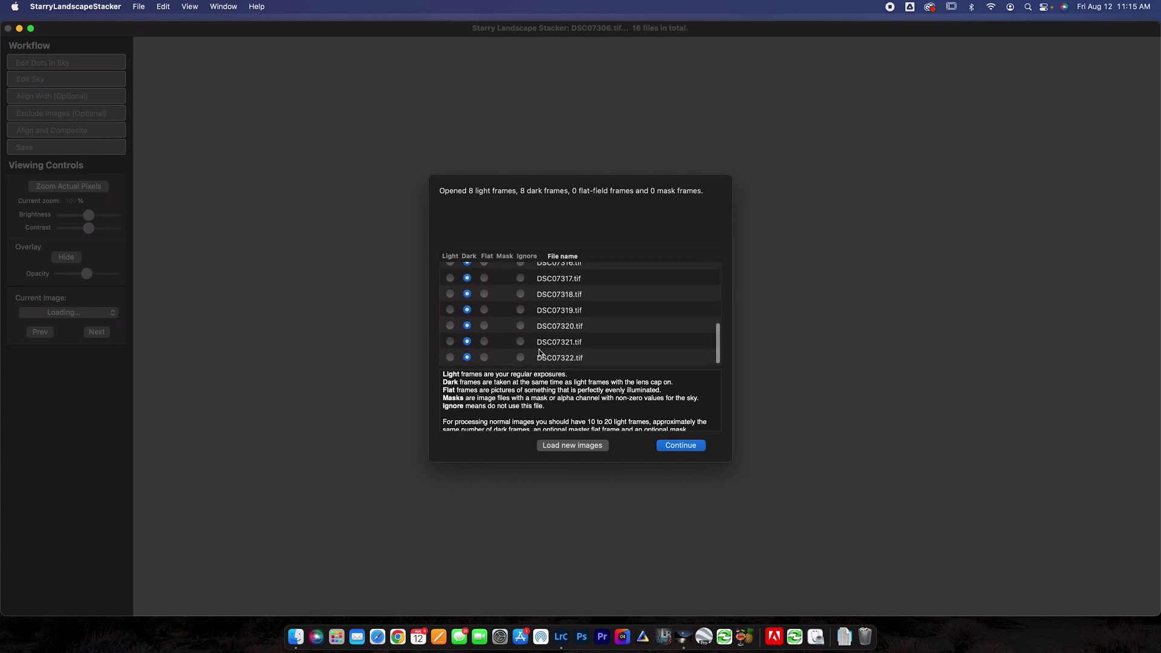
pyautogui.scroll(-2, 520, 396)
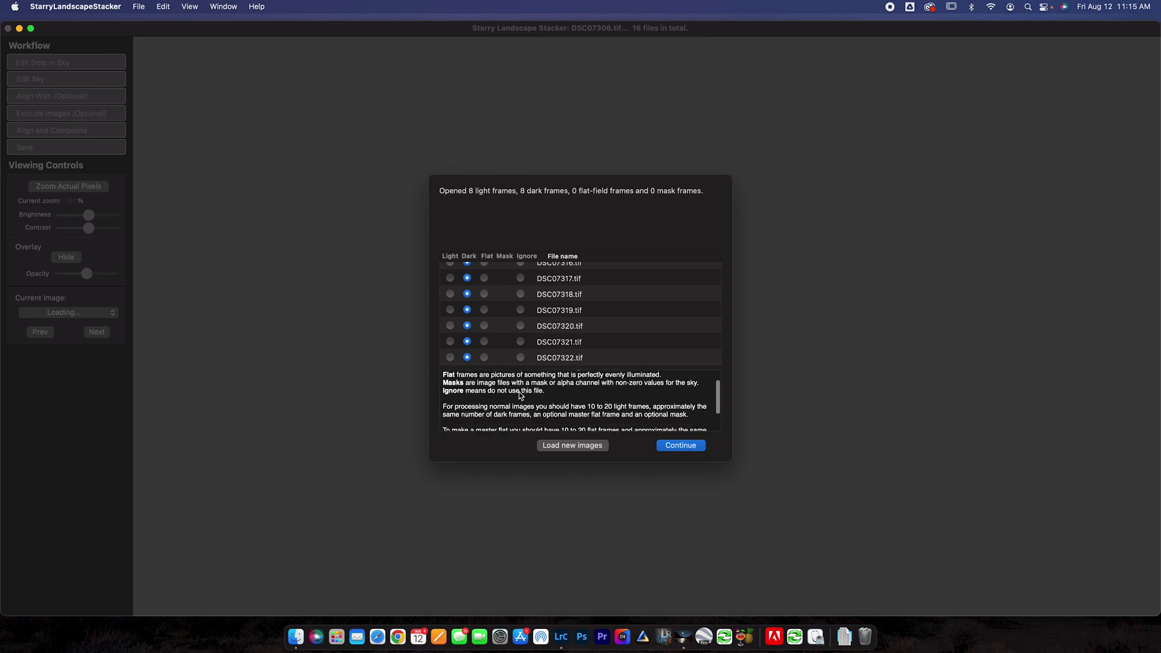
pyautogui.scroll(-3, 520, 395)
pyautogui.scroll(5, 529, 399)
pyautogui.scroll(-3, 539, 404)
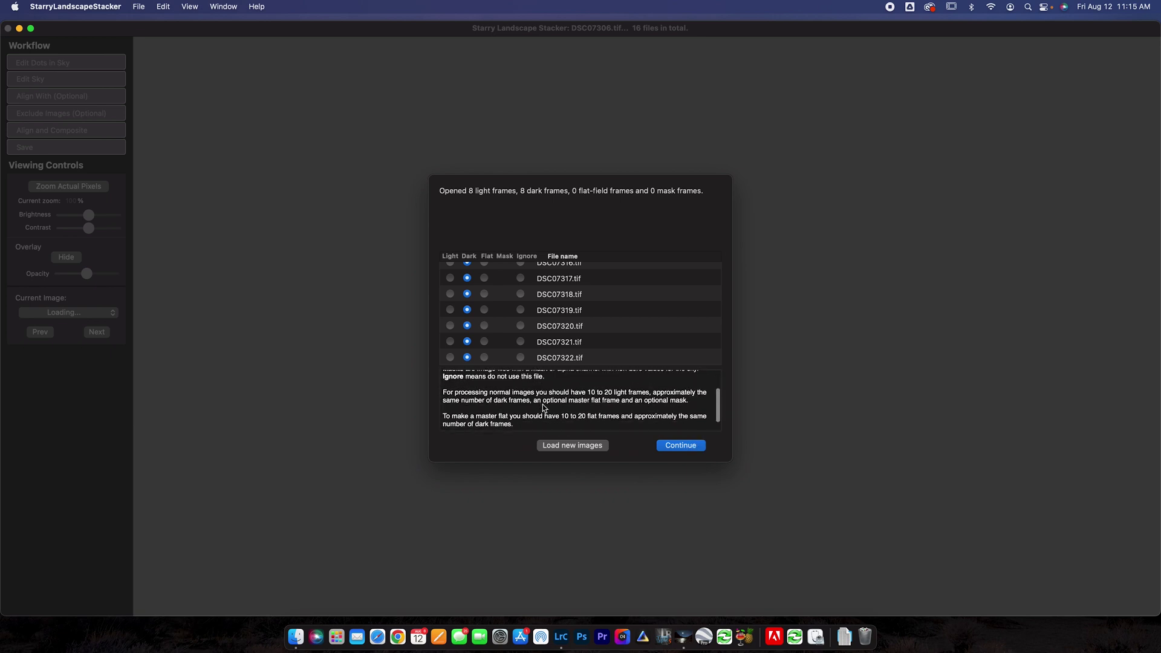
pyautogui.scroll(4, 527, 407)
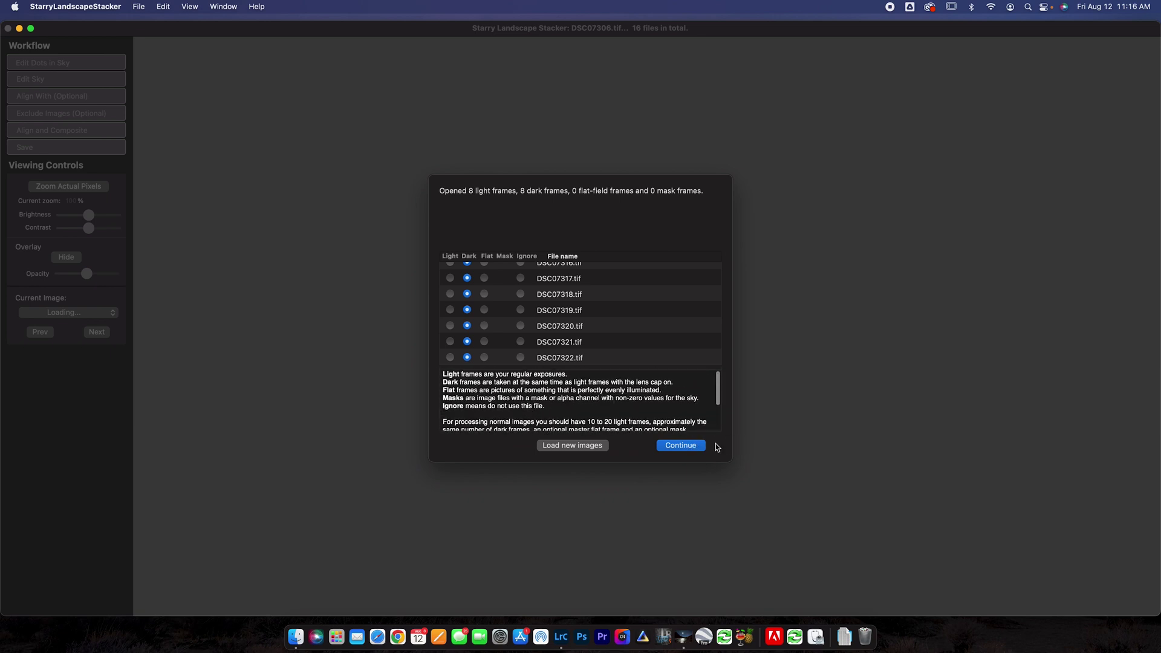
pyautogui.click(685, 447)
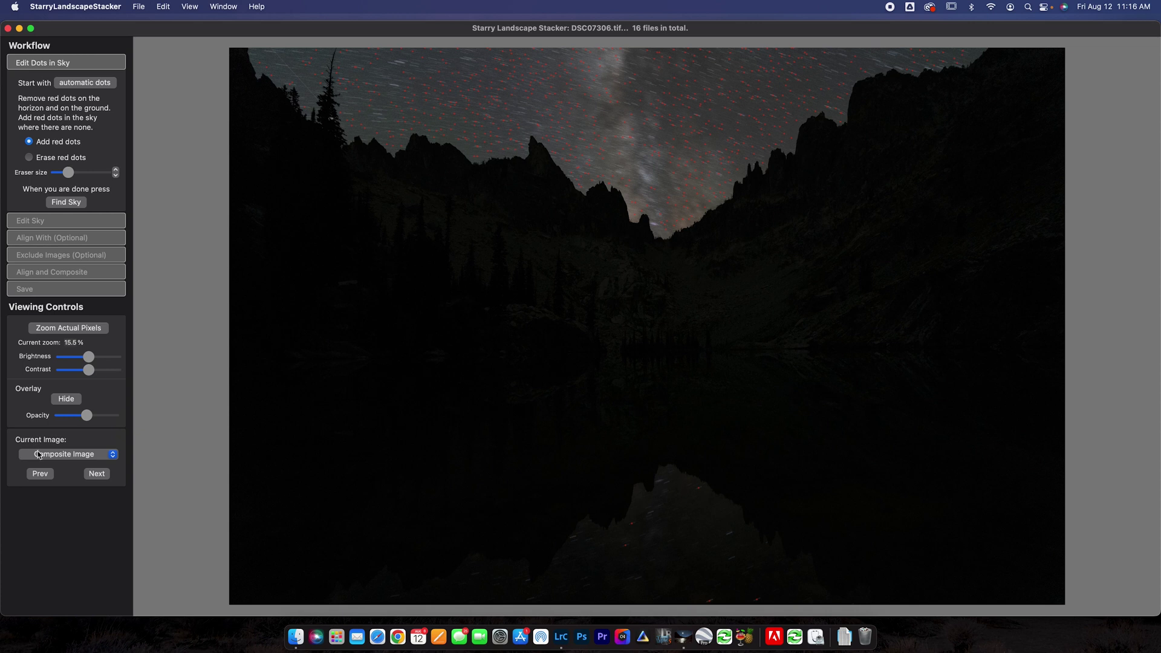
# Step: Keep the composite view, add a red star dot on the lake reflection, and run Find Sky
pyautogui.click(56, 458)
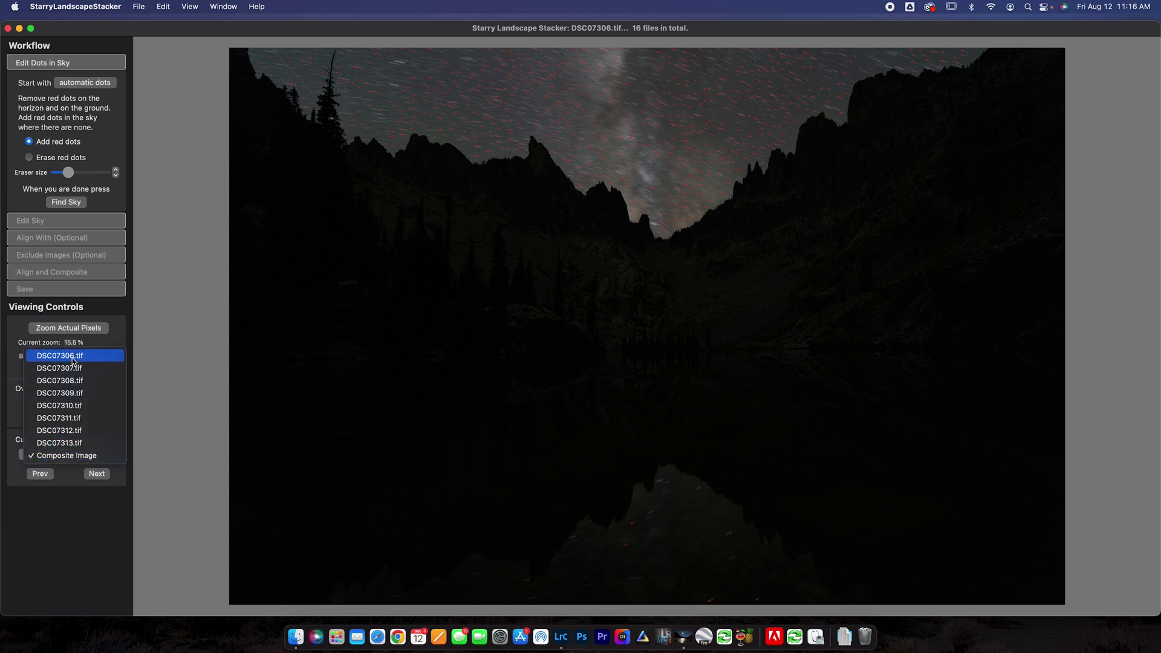
pyautogui.click(68, 517)
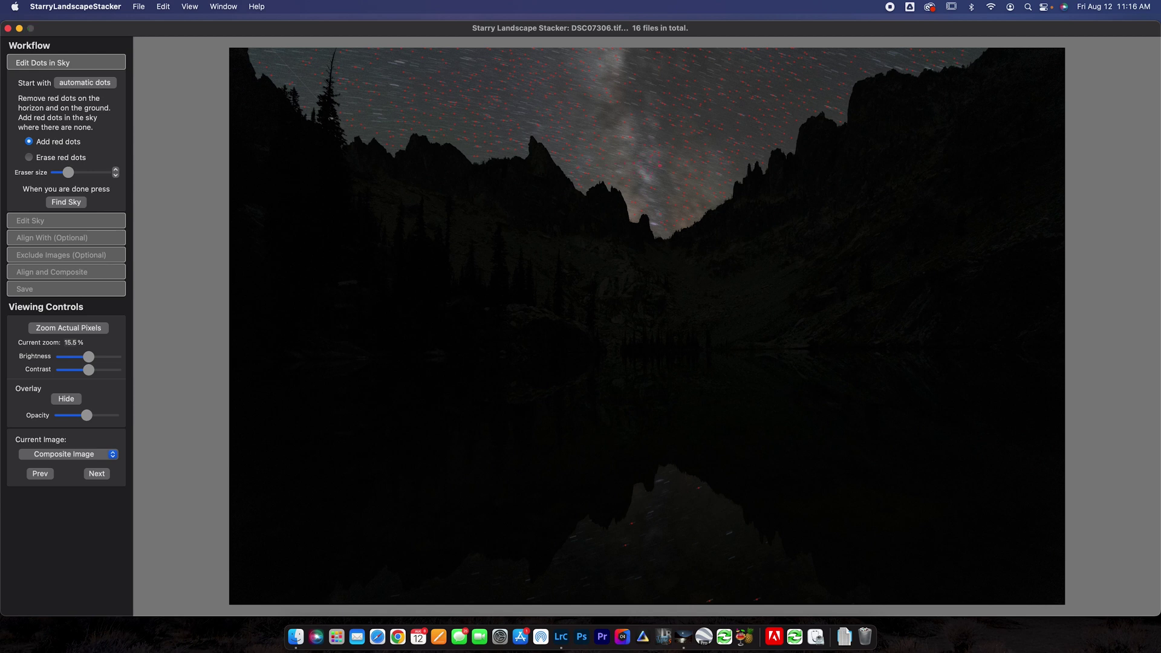
pyautogui.click(690, 522)
pyautogui.click(57, 205)
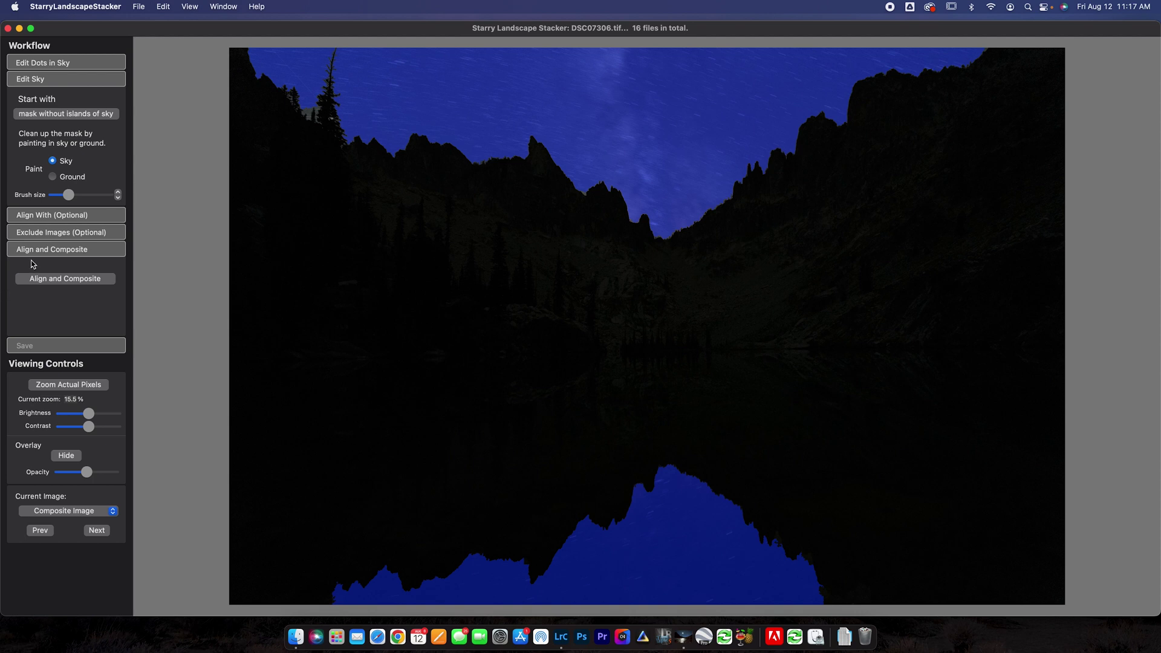
# Step: Shrink the mask brush and run Align and Composite on the frames
pyautogui.press('[')
pyautogui.press('[')
pyautogui.press('[')
pyautogui.click(63, 279)
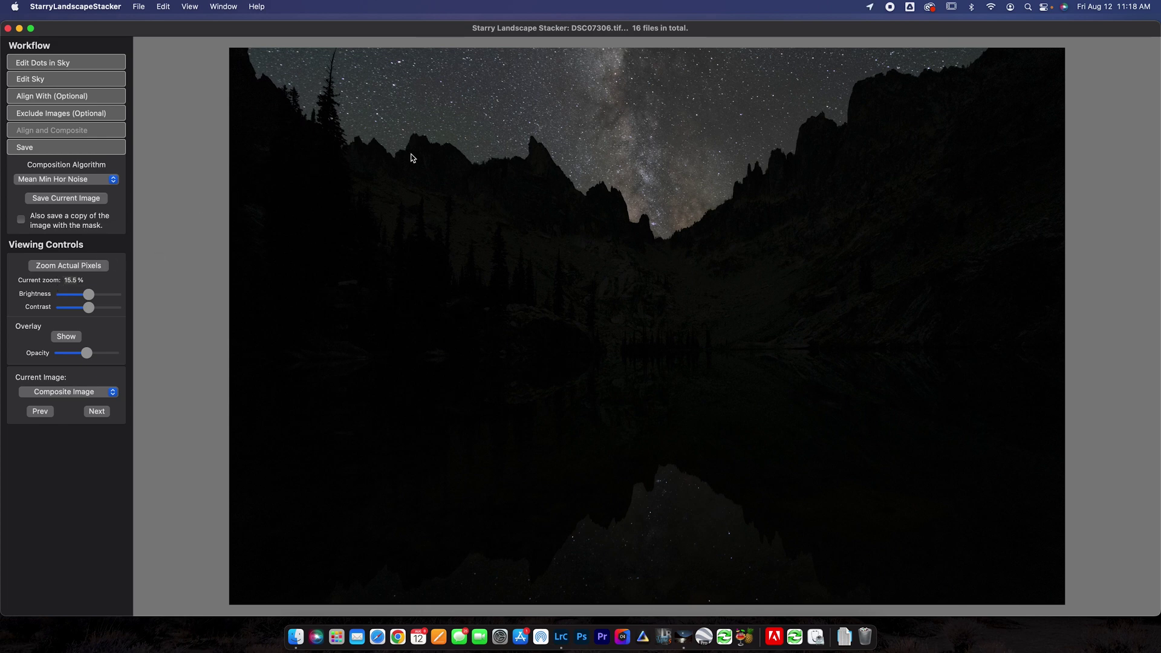
pyautogui.press('super+equal')
pyautogui.press('super+equal')
pyautogui.press('super+equal')
pyautogui.press('super+equal')
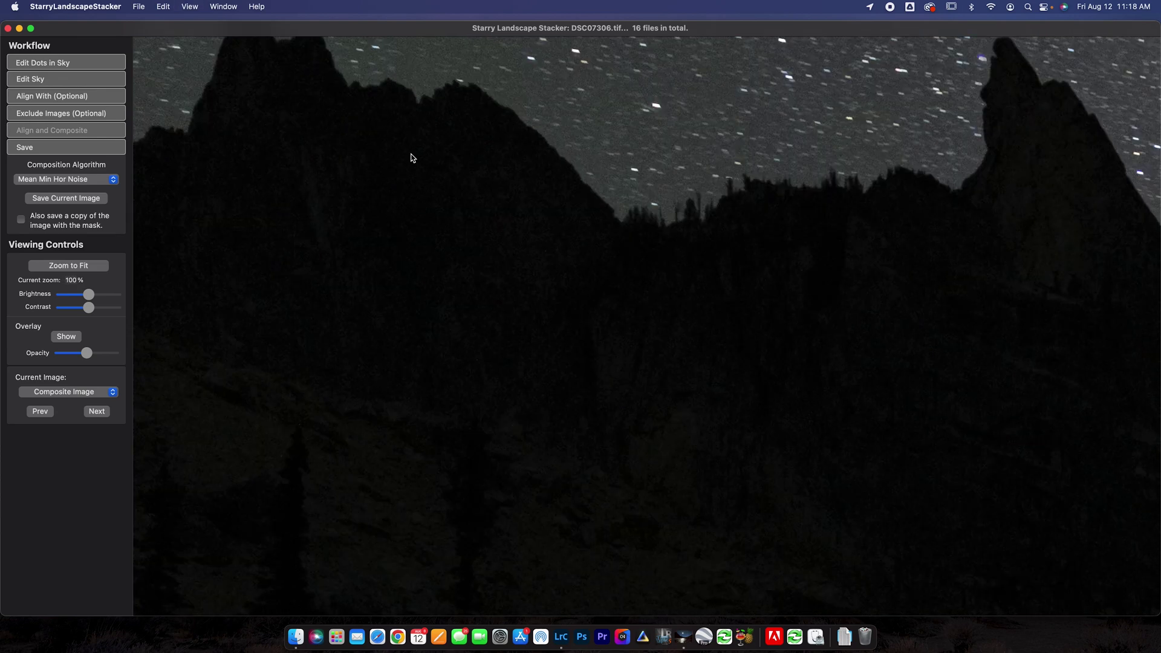
pyautogui.moveTo(616, 158); pyautogui.dragTo(297, 389)
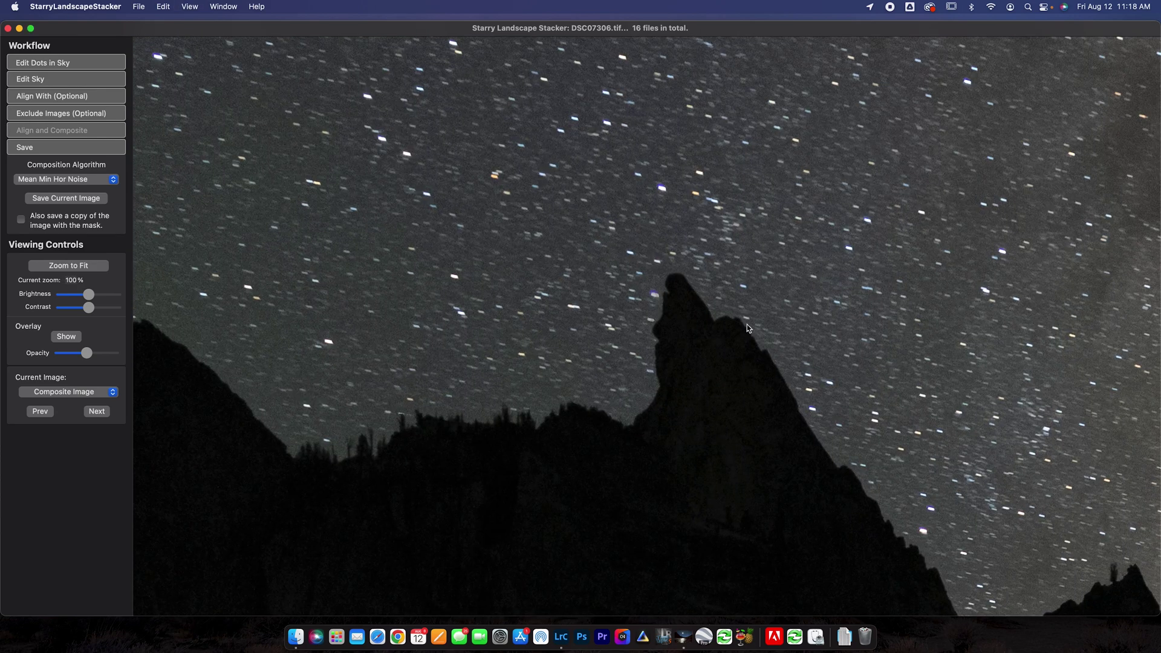
pyautogui.click(100, 394)
pyautogui.click(102, 387)
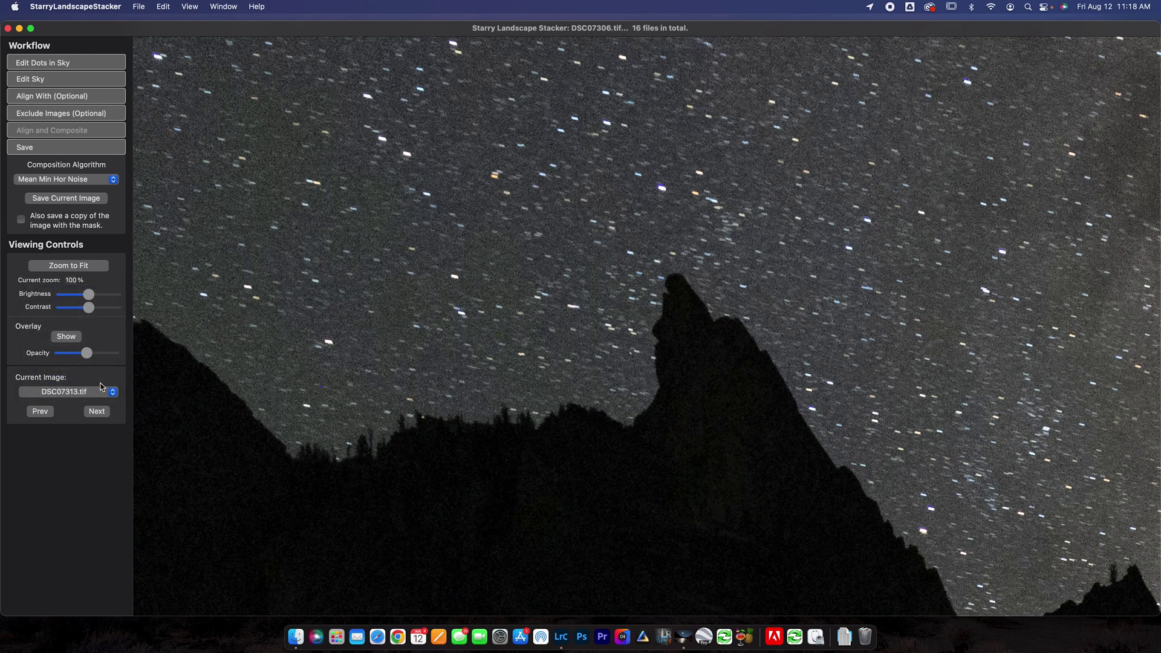
pyautogui.click(97, 400)
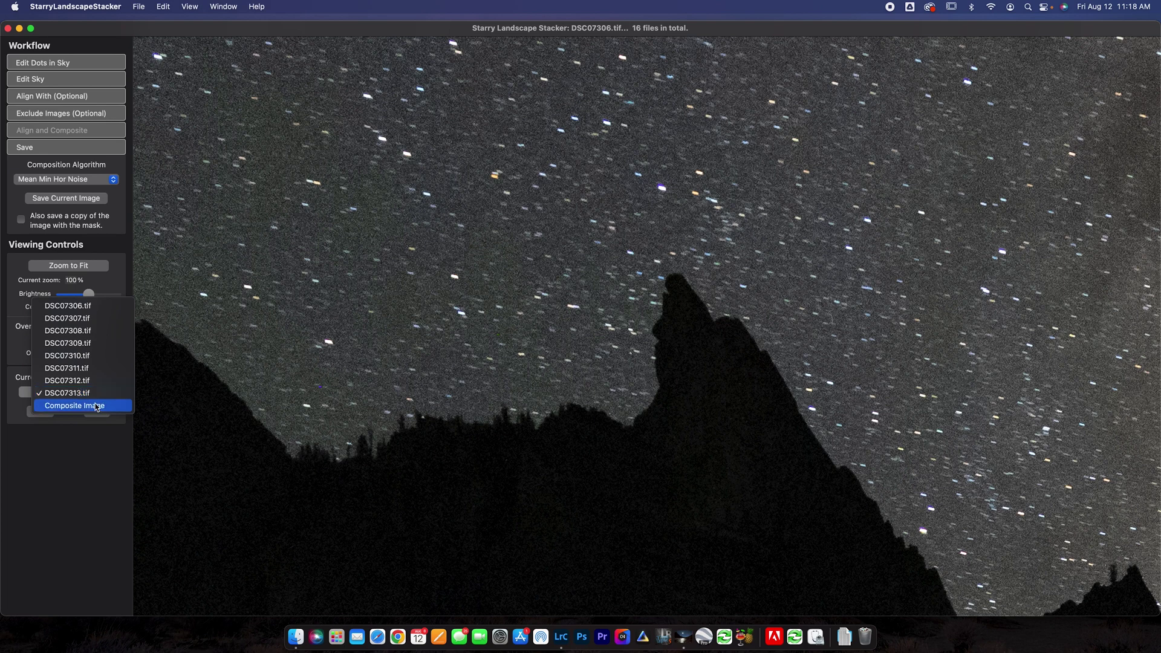
pyautogui.click(97, 399)
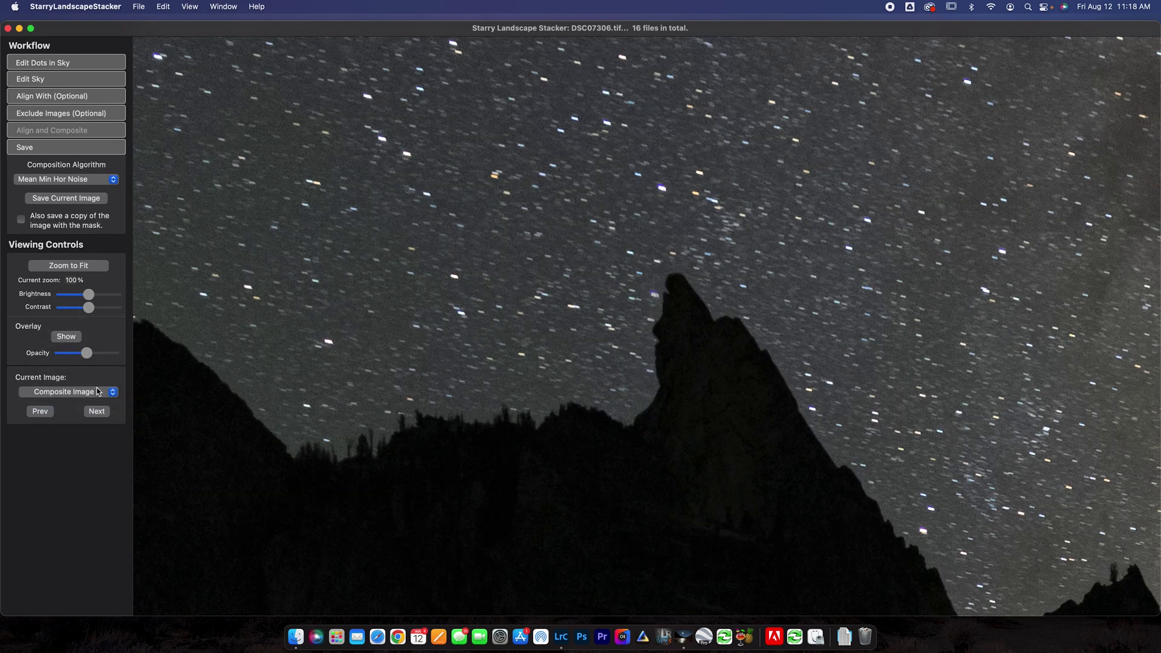
pyautogui.click(97, 393)
pyautogui.press('Return')
pyautogui.click(95, 394)
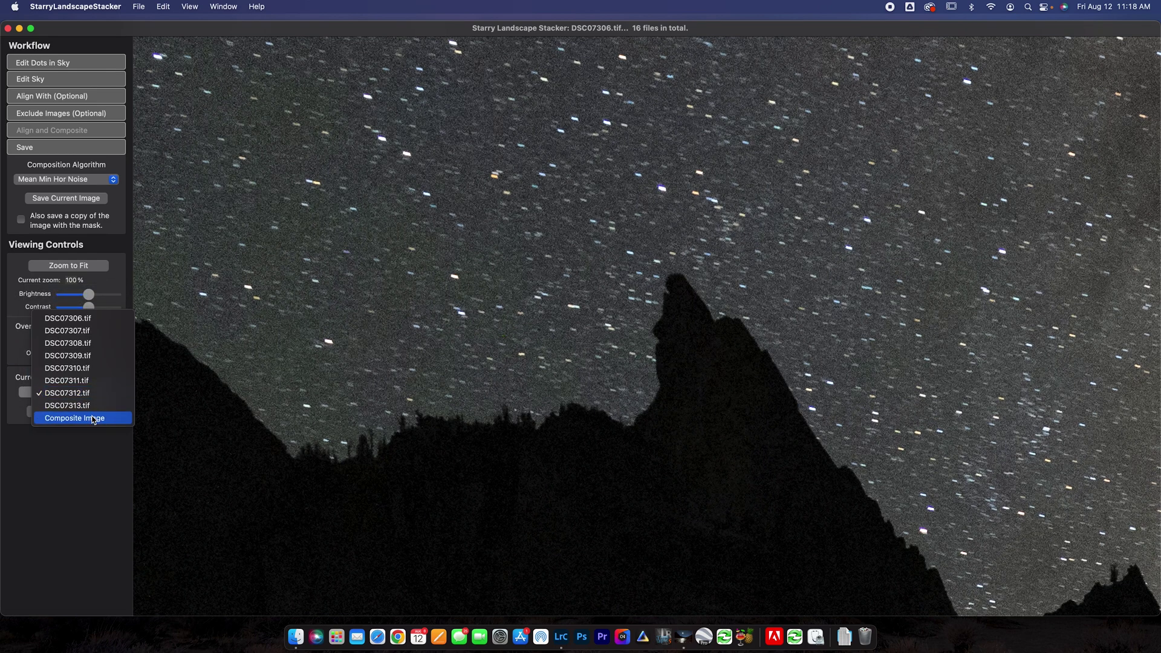
pyautogui.click(94, 418)
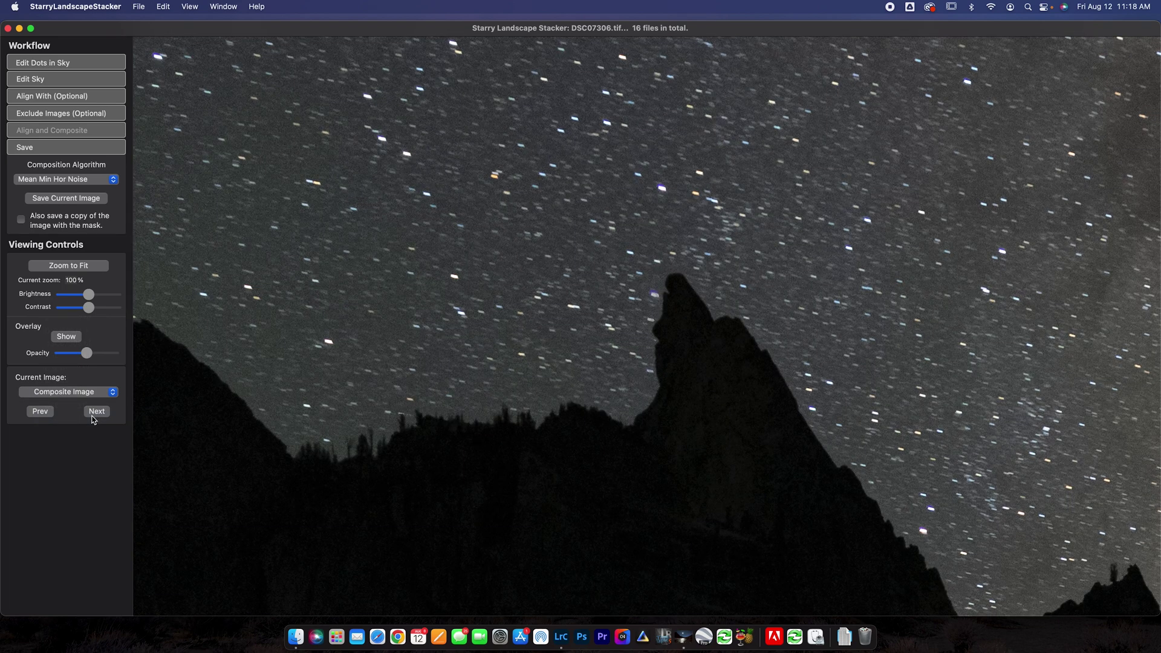
pyautogui.click(67, 181)
pyautogui.click(65, 182)
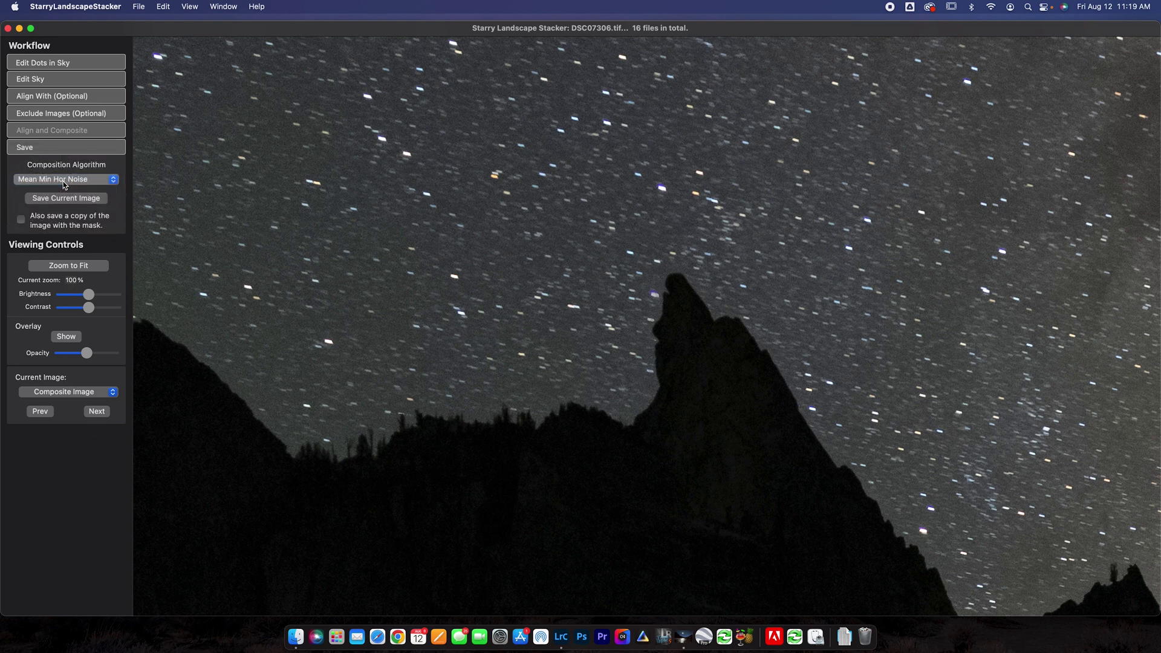
pyautogui.click(65, 182)
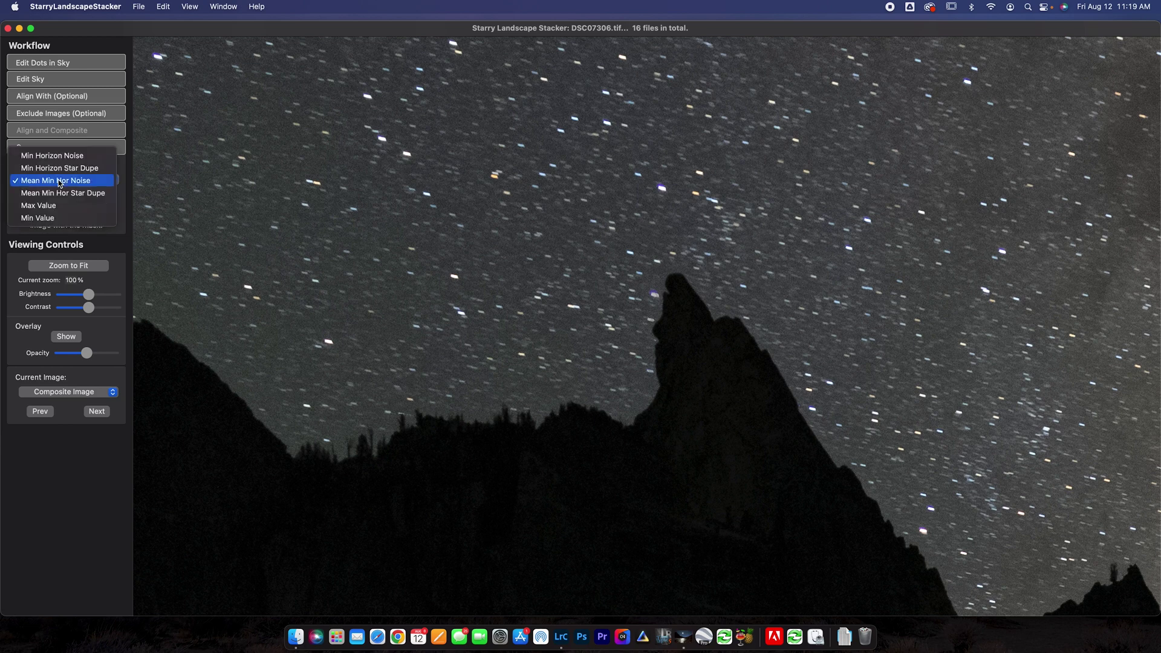
pyautogui.click(53, 181)
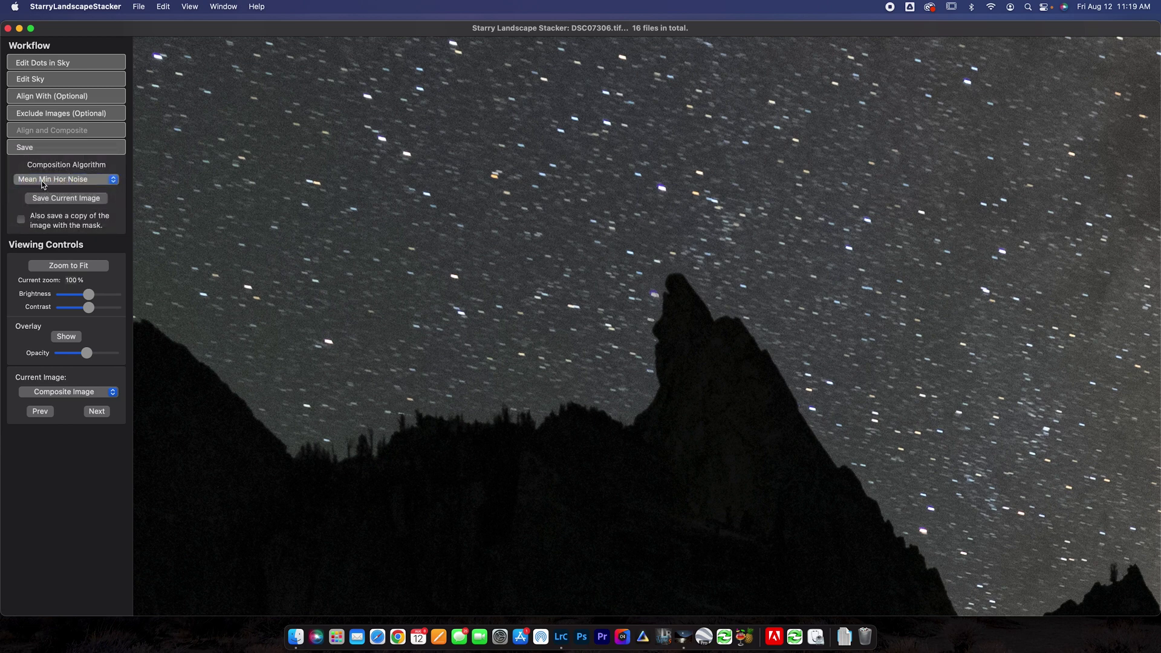
pyautogui.click(42, 181)
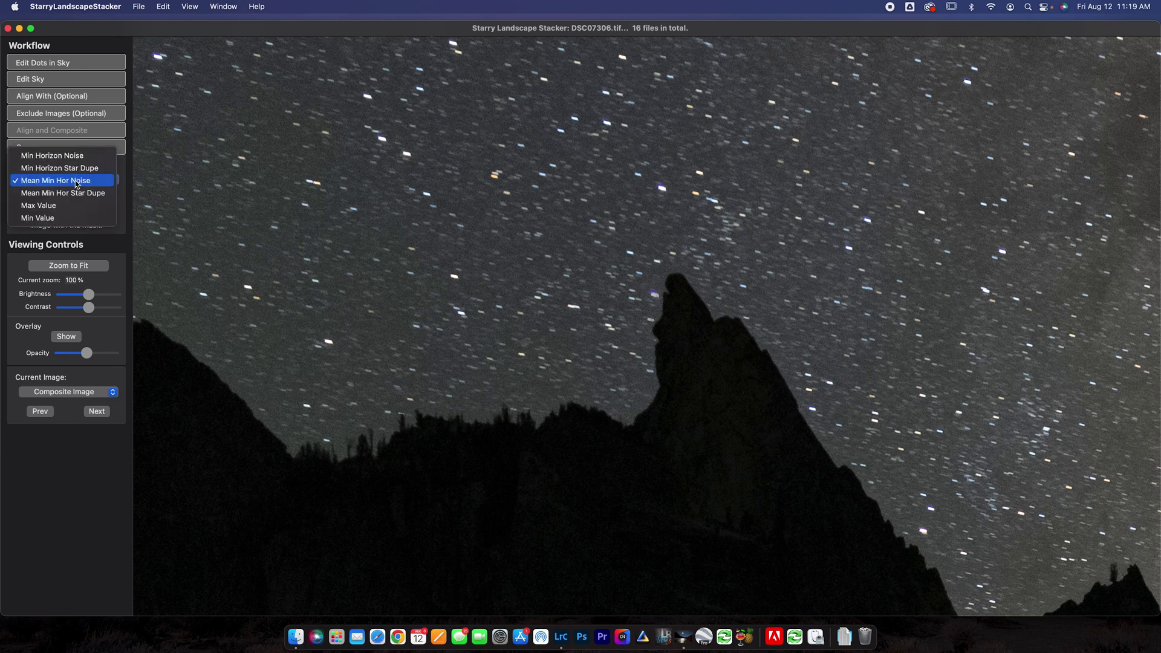
pyautogui.click(62, 220)
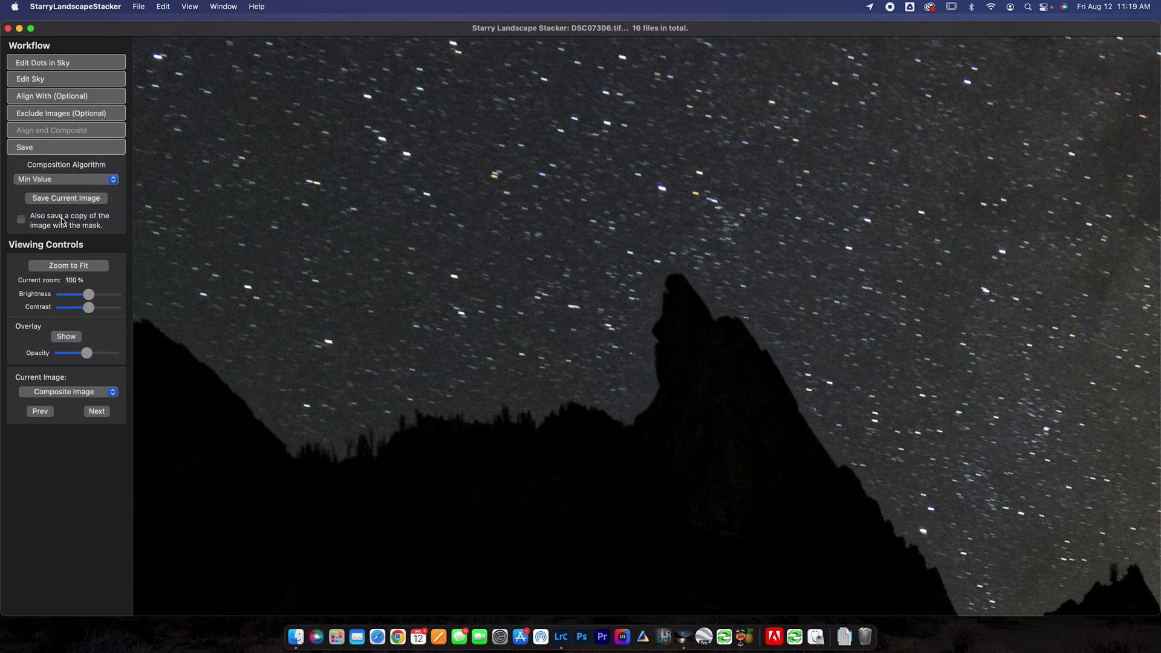
pyautogui.click(75, 179)
pyautogui.click(74, 169)
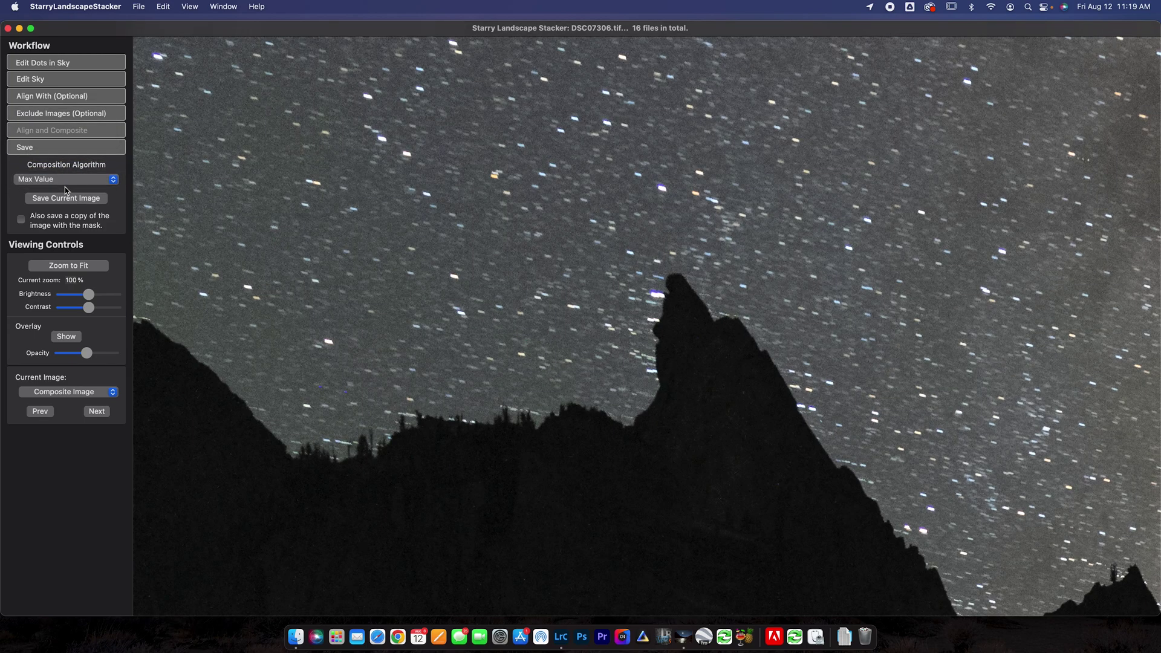
pyautogui.click(66, 180)
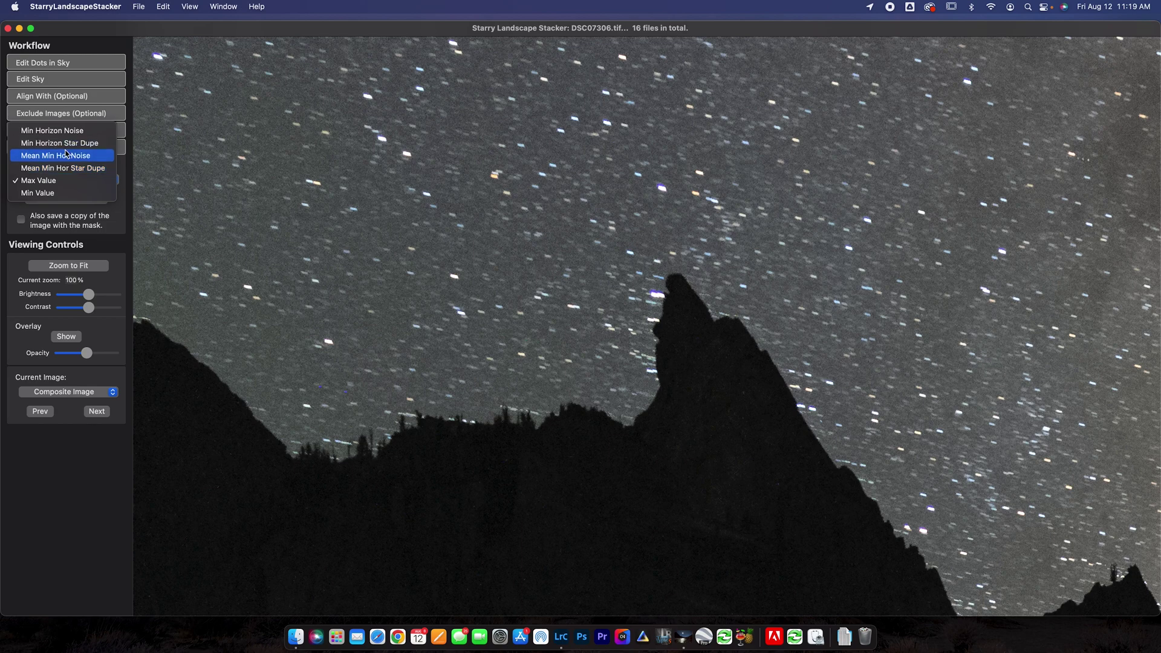
pyautogui.click(67, 157)
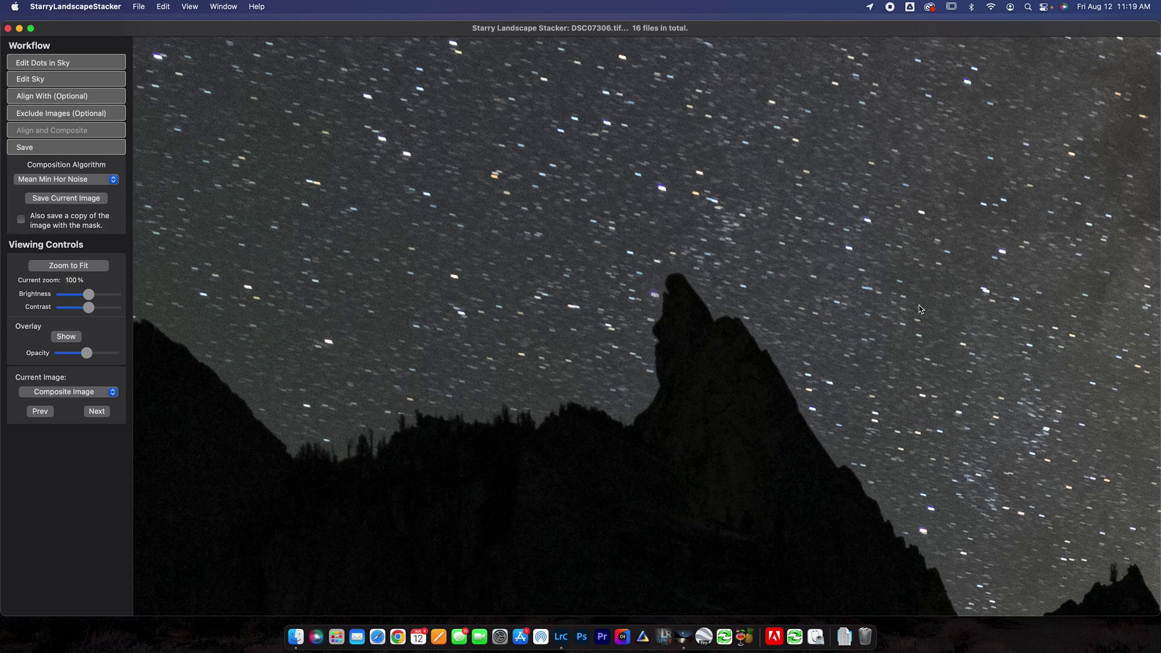
# Step: Compare the single frame DSC07310.tif against the composite image
pyautogui.moveTo(923, 307); pyautogui.dragTo(360, 75)
pyautogui.scroll(-10, 359, 75)
pyautogui.hscroll(10, 360, 76)
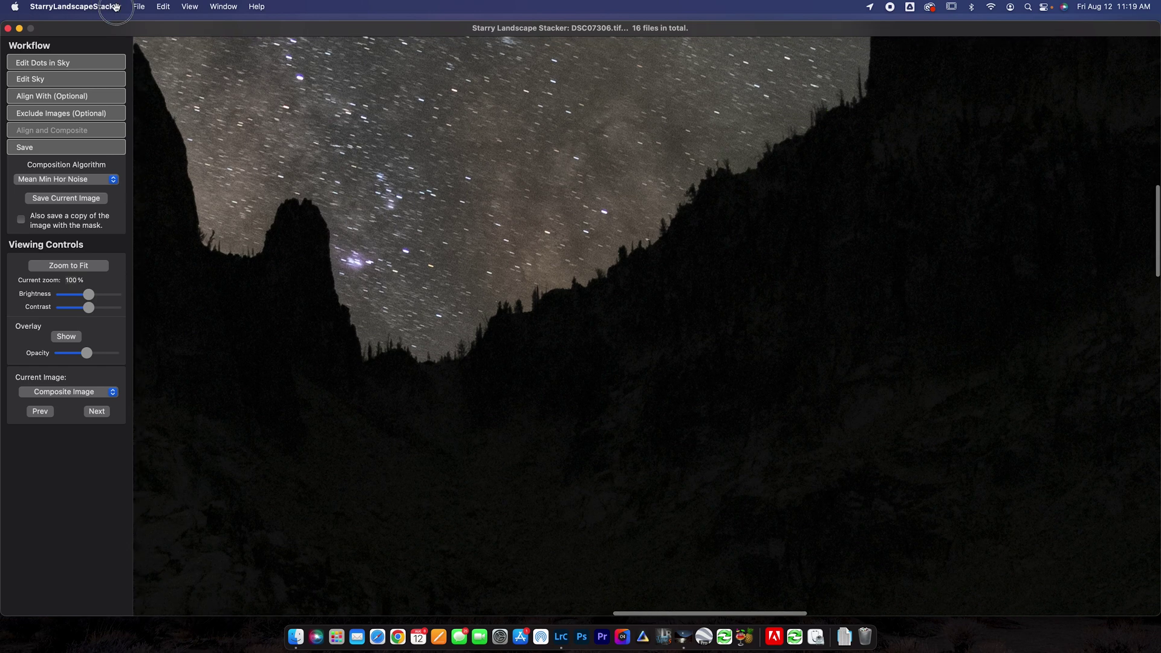
pyautogui.click(36, 390)
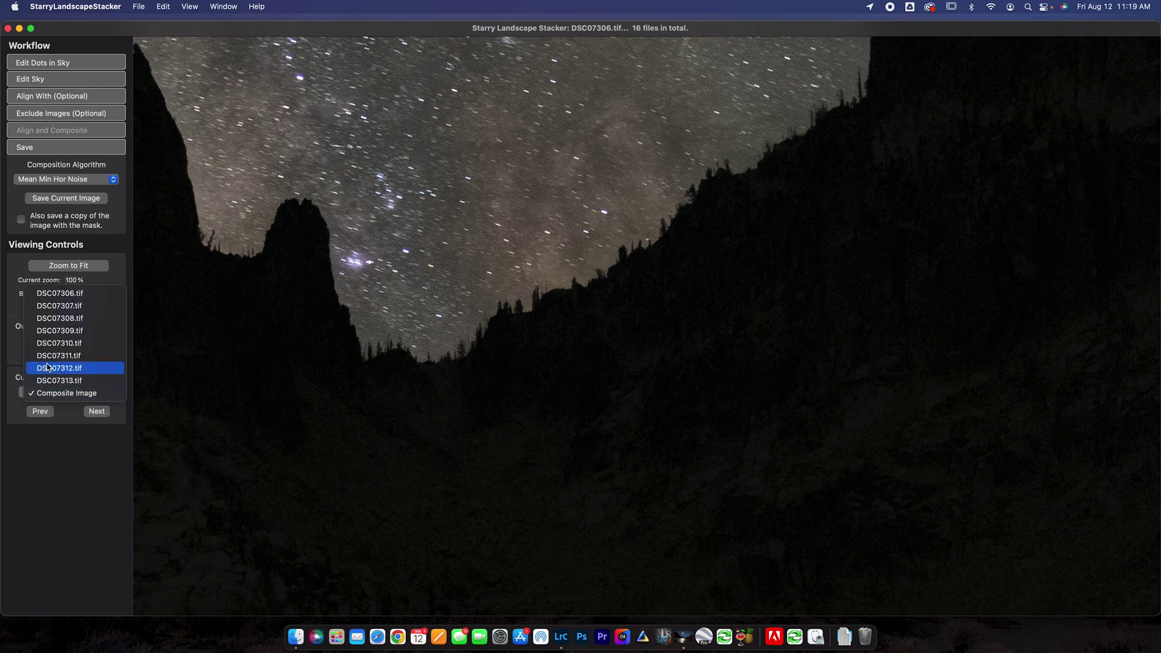
pyautogui.click(45, 347)
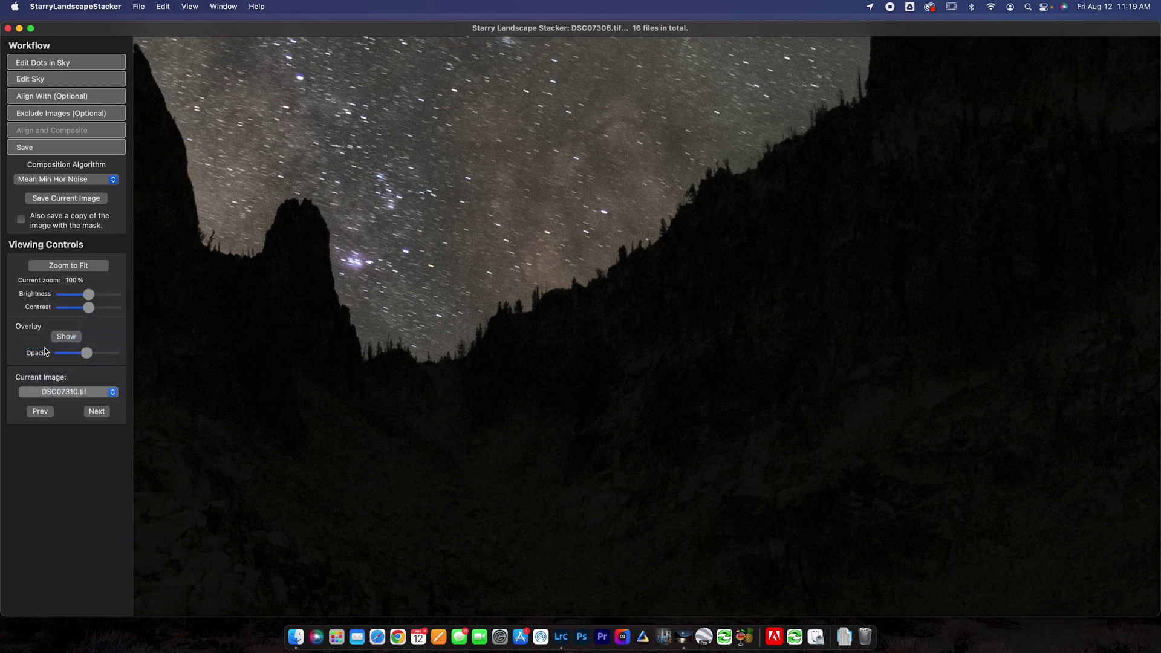
pyautogui.click(70, 393)
pyautogui.click(67, 445)
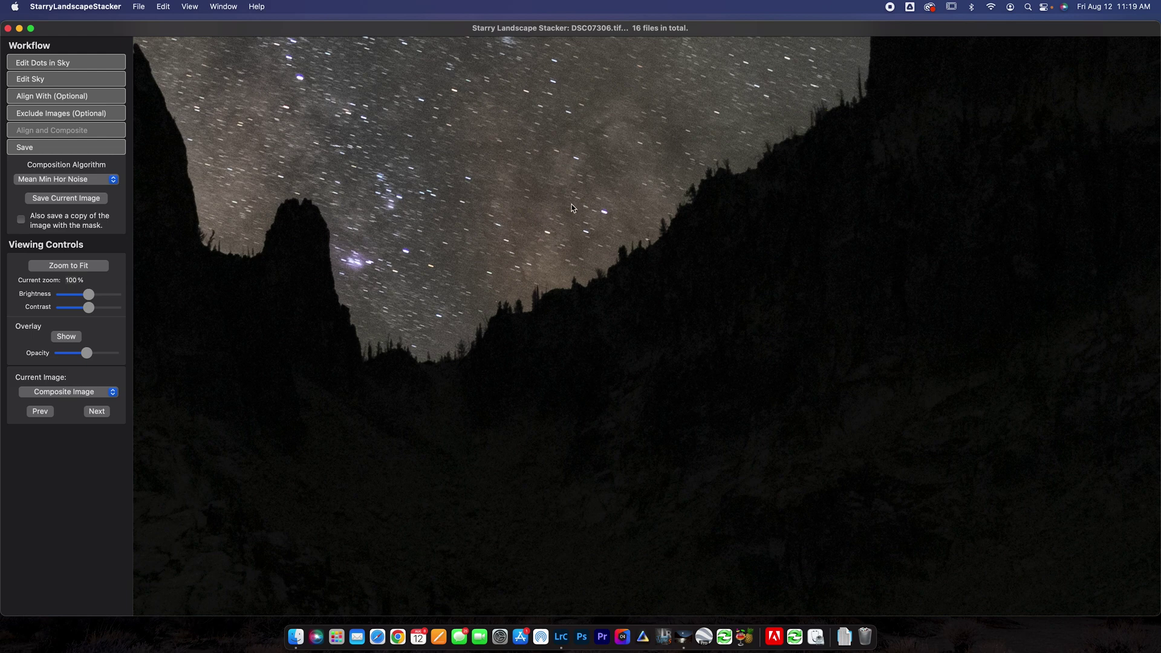
# Step: Check the composite at actual pixels, then fit the whole image in the window
pyautogui.press('super+1')
pyautogui.press('super+0')
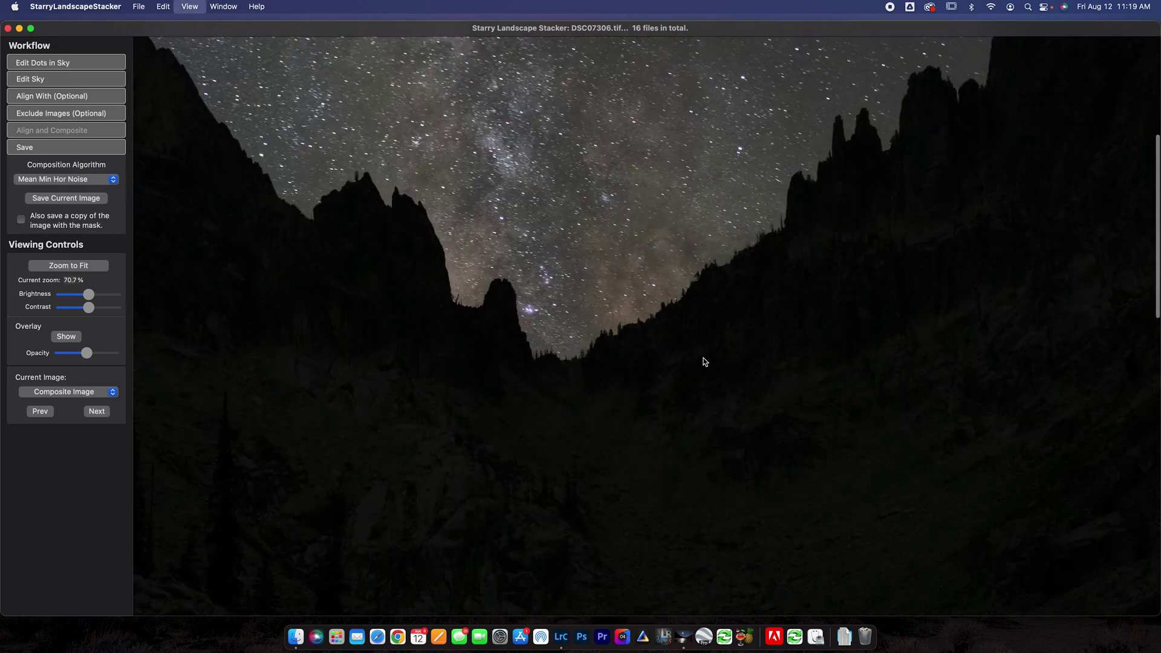
pyautogui.press('super+1')
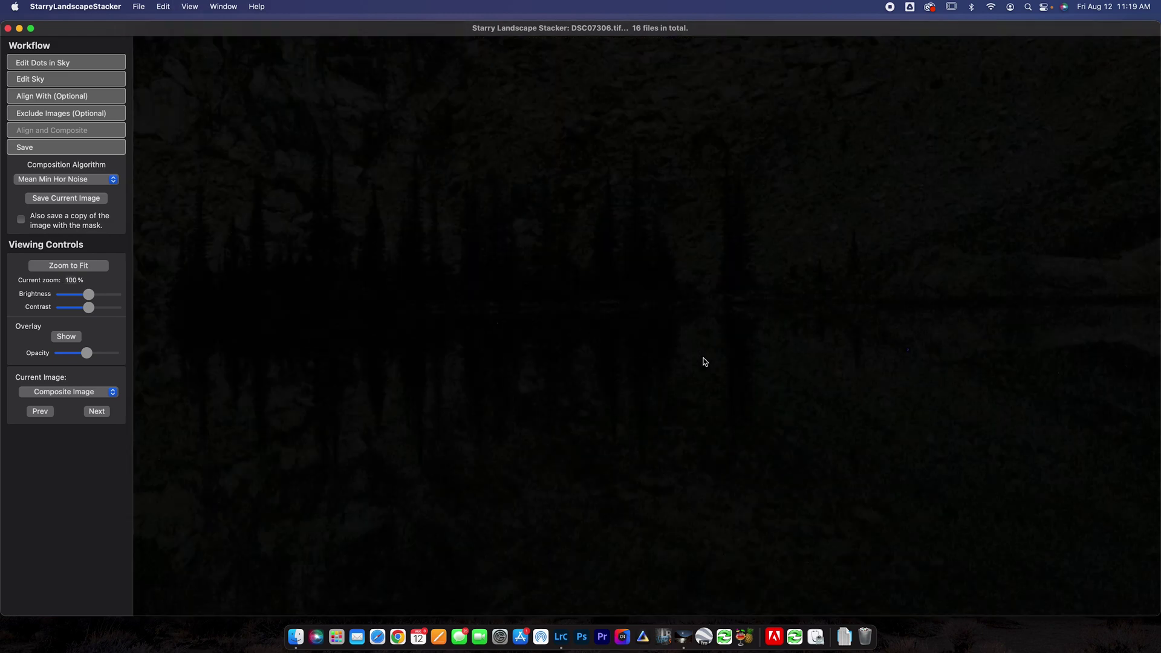
pyautogui.press('super+0')
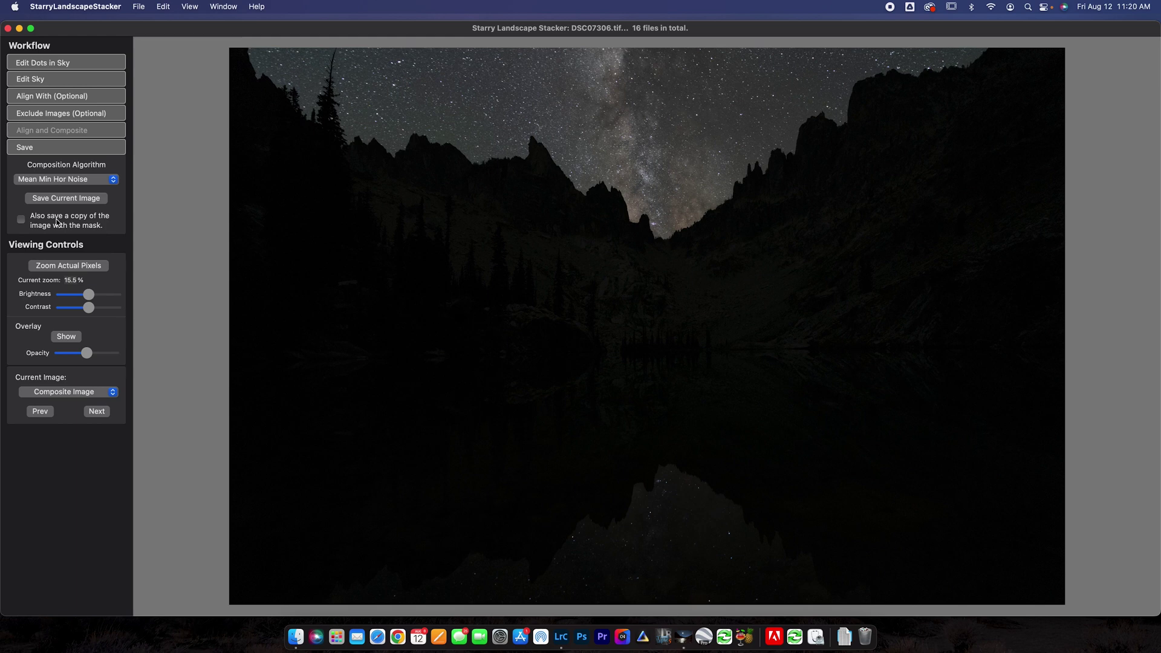
# Step: Save the composite as DSC07306-SLS.tif in the milkyway tiff folder
pyautogui.click(58, 200)
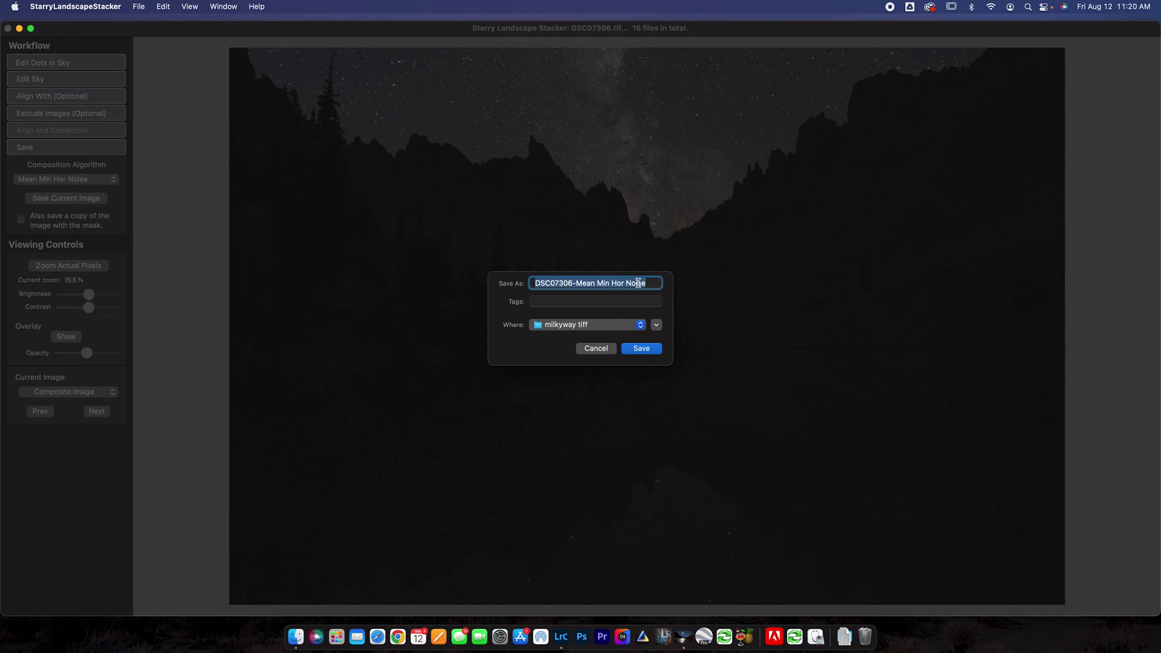
pyautogui.moveTo(658, 285); pyautogui.dragTo(577, 281)
pyautogui.write('SLS')
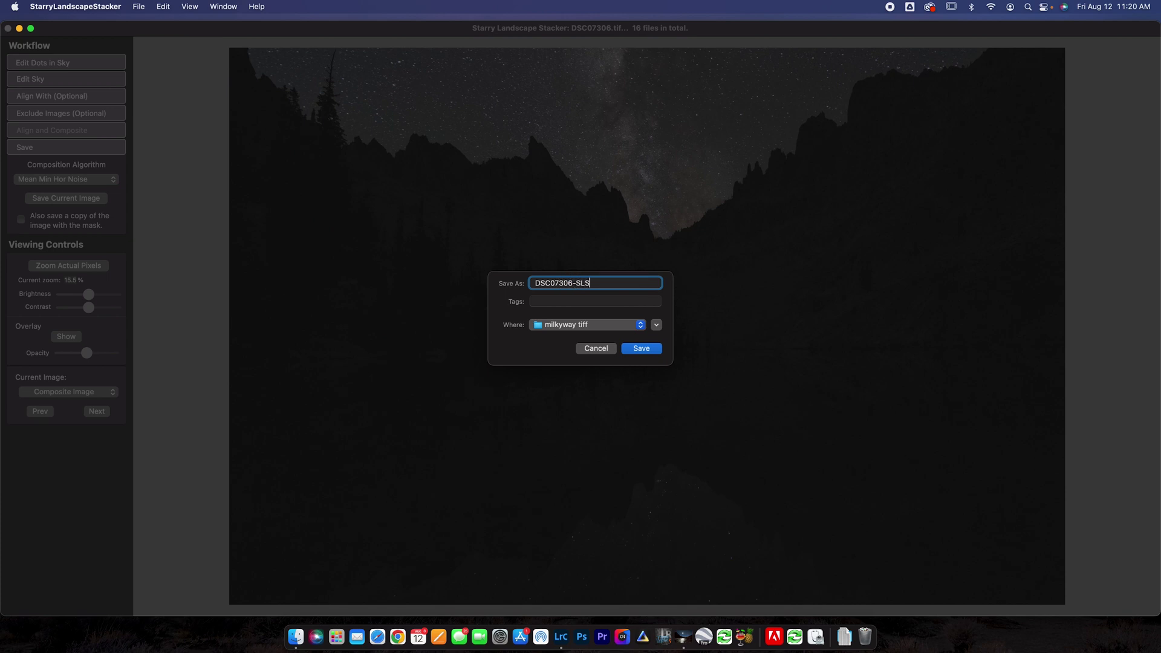
pyautogui.click(655, 350)
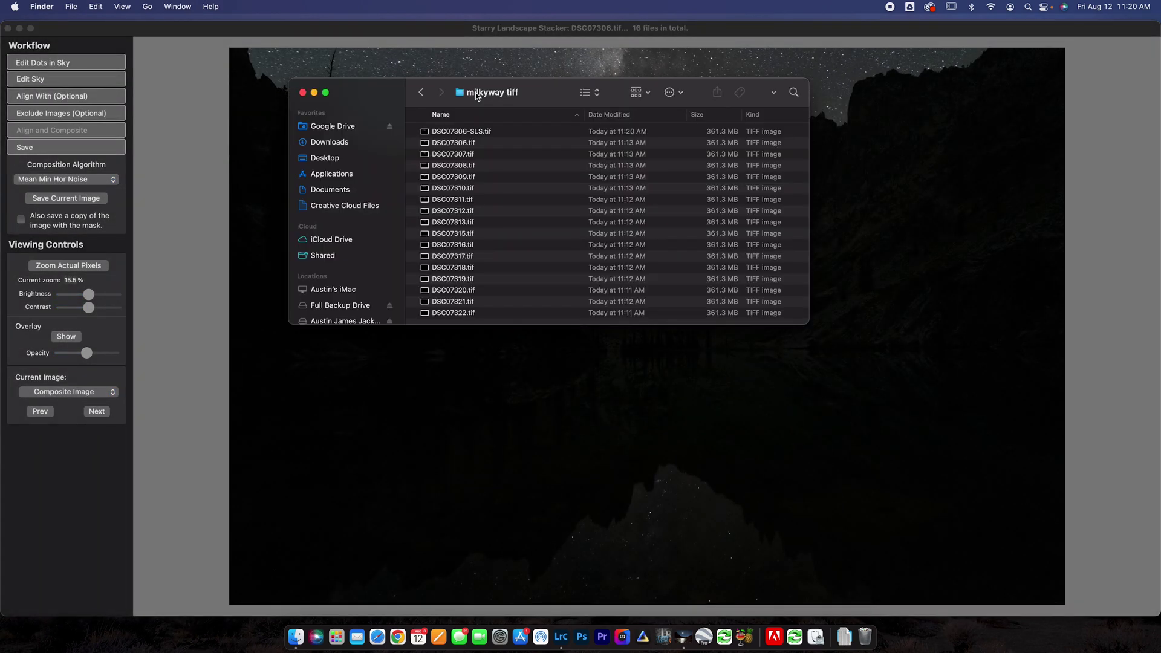
# Step: Drag DSC07306-SLS.tif from the milkyway tiff folder onto the Lightroom Classic Dock icon to import it
pyautogui.click(479, 131)
pyautogui.moveTo(479, 132); pyautogui.dragTo(562, 639)
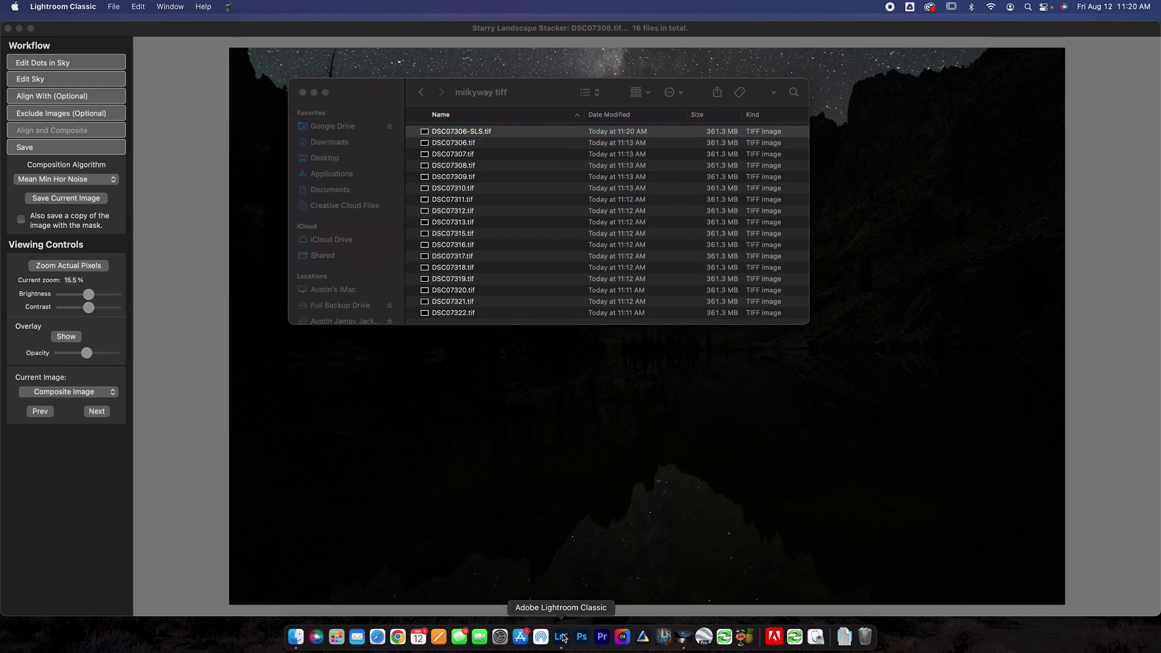